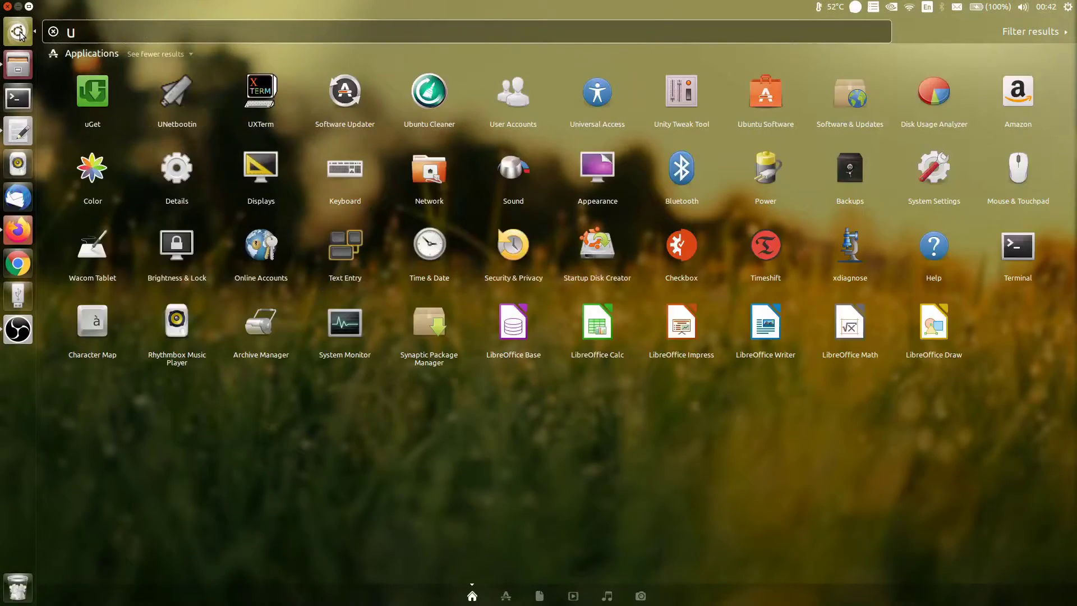
# - Launch UNetbootin with administrator rights by entering the account password
pyautogui.click(99, 92)
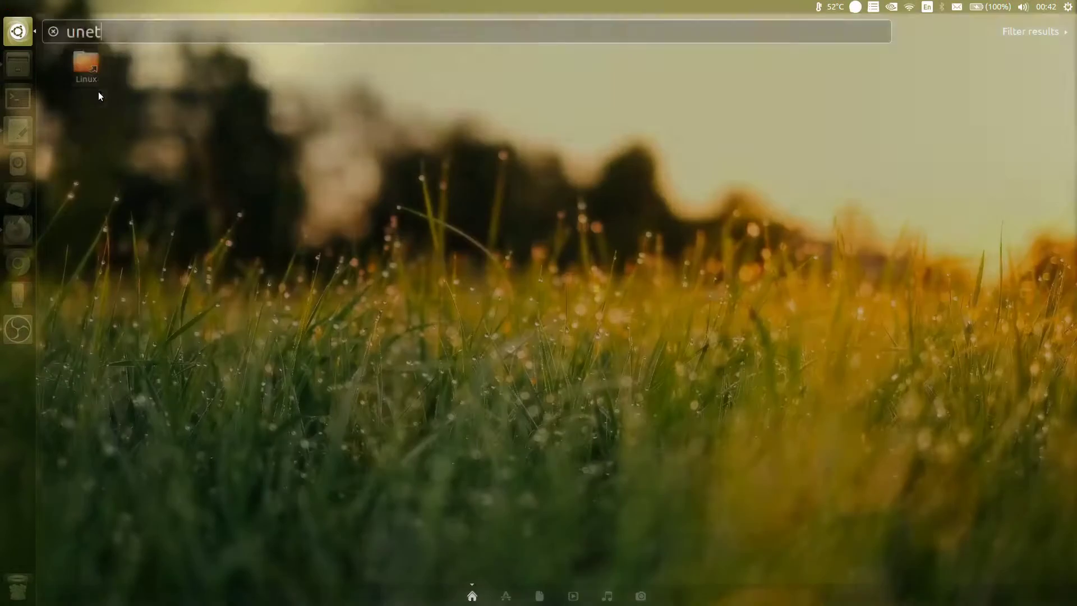
pyautogui.write('**')
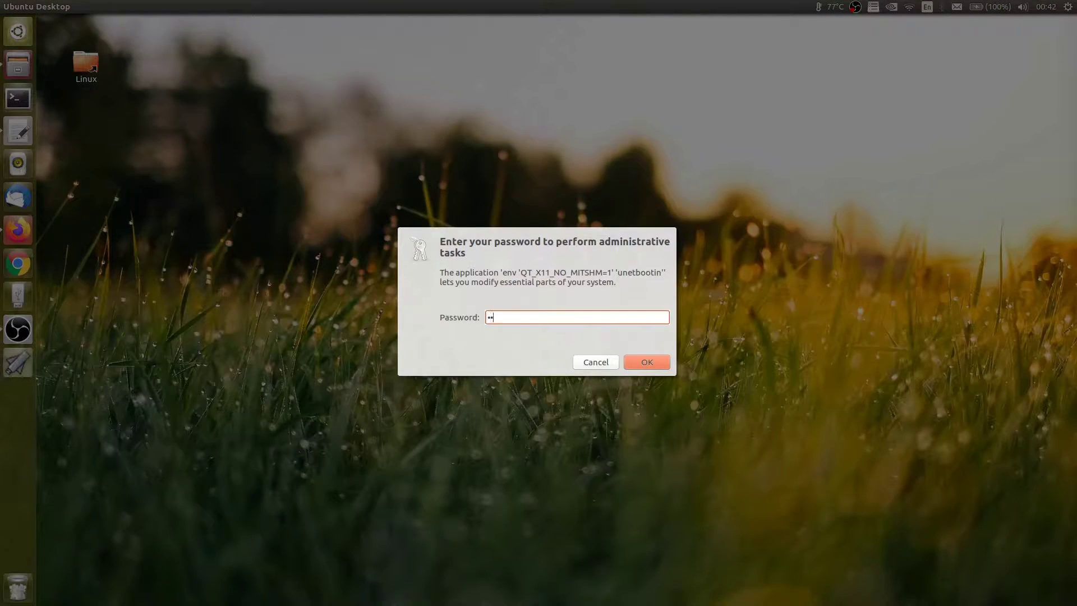
pyautogui.write('***********')
pyautogui.press('Return')
pyautogui.moveTo(914, 402); pyautogui.dragTo(483, 125)
# - Set the distribution to Ubuntu with version 18.04_Live_x64
pyautogui.click(529, 140)
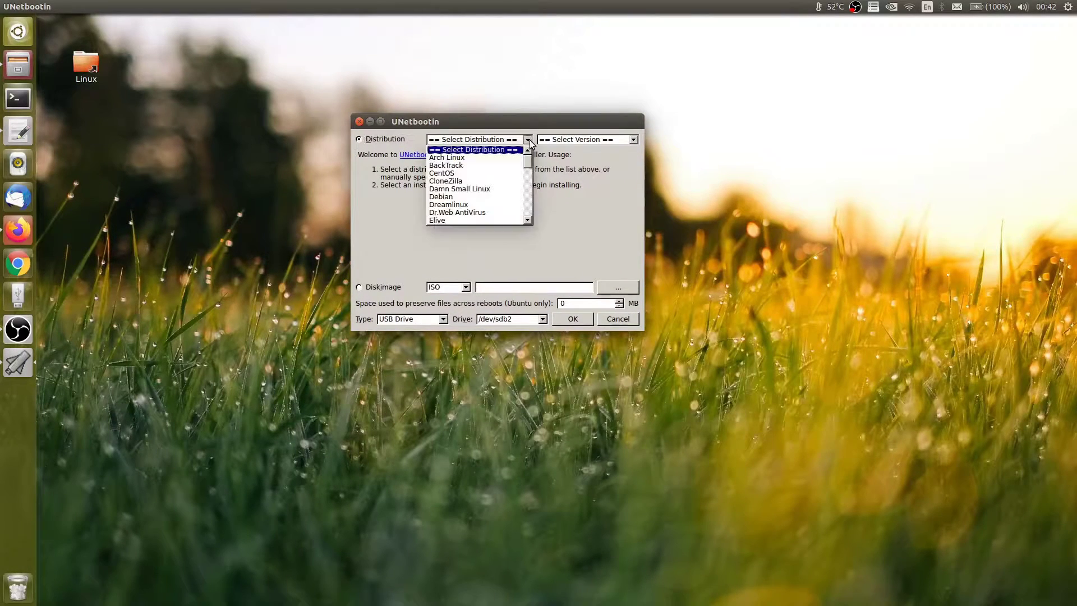
pyautogui.moveTo(530, 167); pyautogui.dragTo(529, 219)
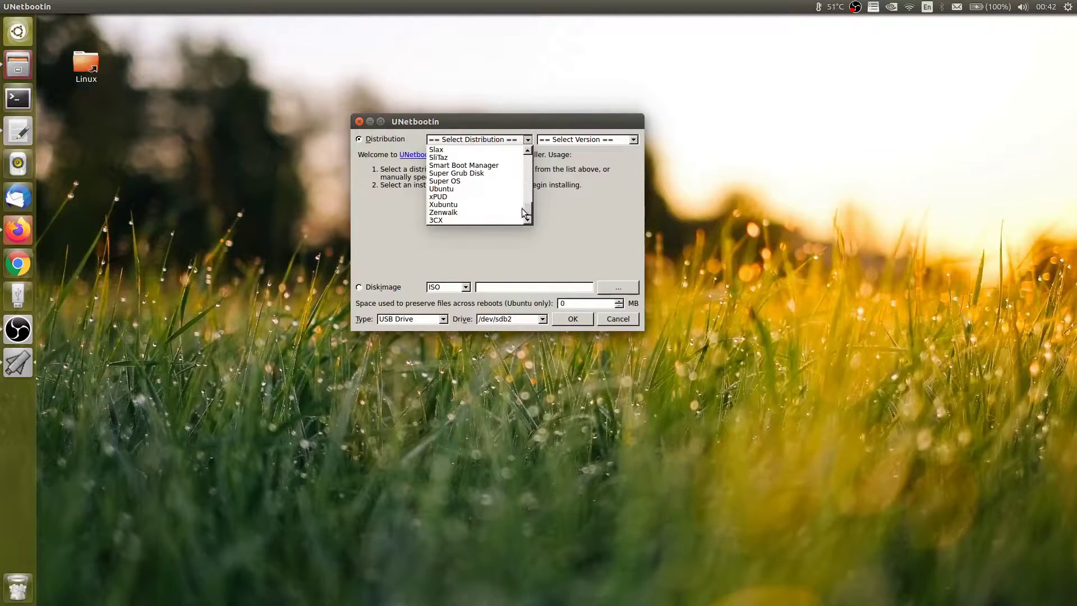
pyautogui.click(477, 190)
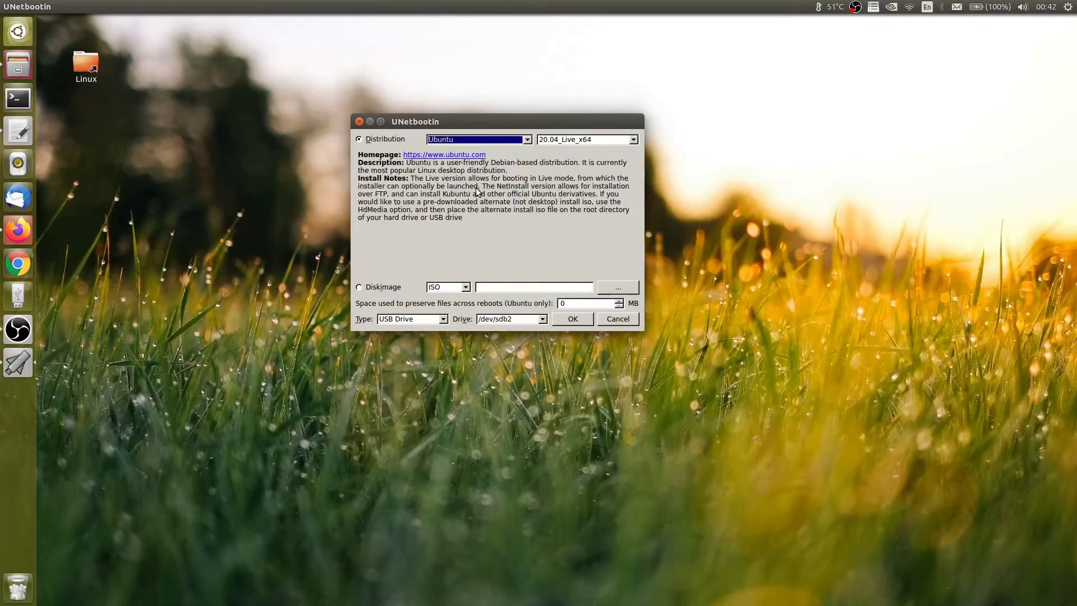
pyautogui.click(633, 140)
pyautogui.click(604, 190)
# - Open the Diskimage file chooser and browse from Computer through /, home into the user's folder
pyautogui.click(618, 287)
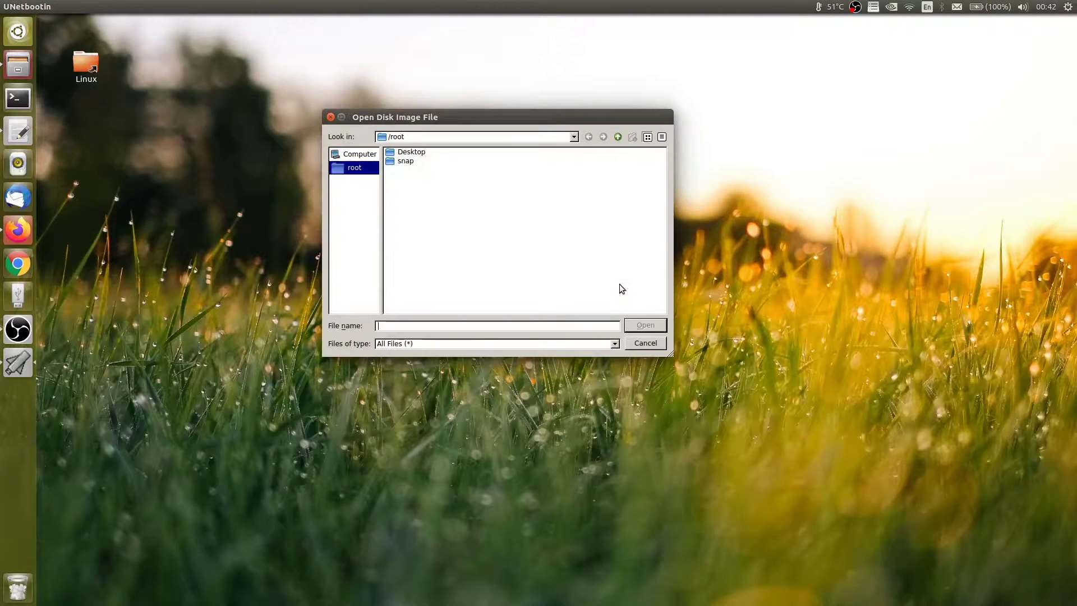
pyautogui.click(359, 154)
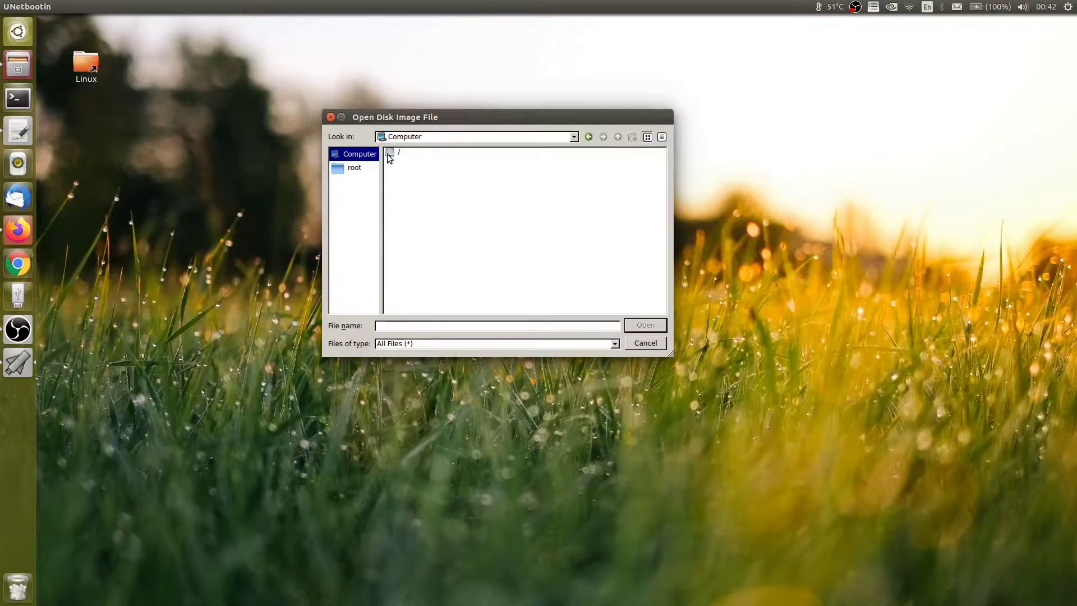
pyautogui.doubleClick(388, 157)
pyautogui.doubleClick(406, 197)
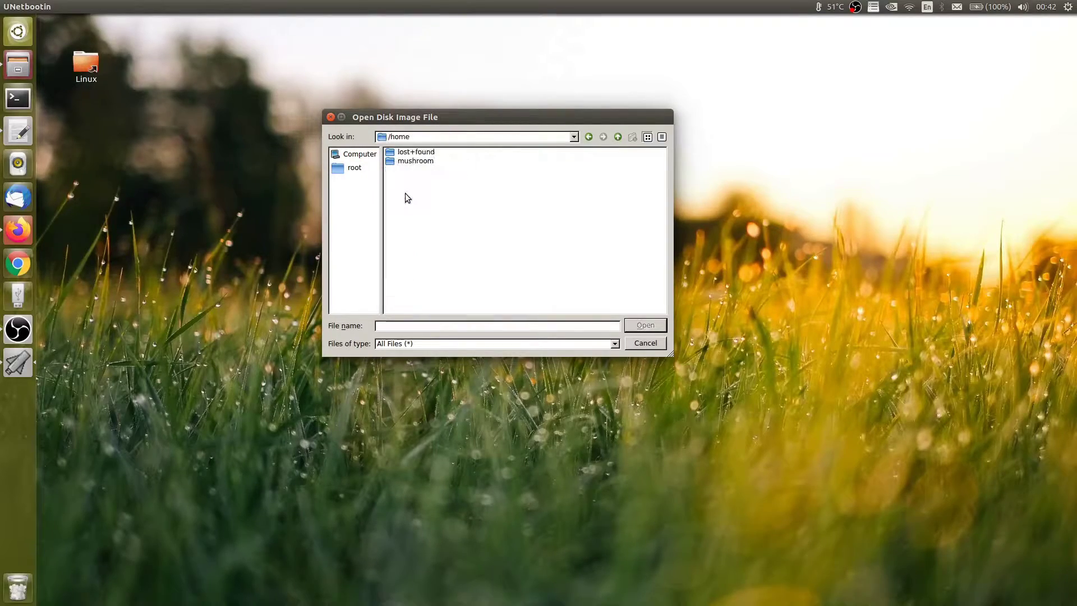
pyautogui.doubleClick(408, 161)
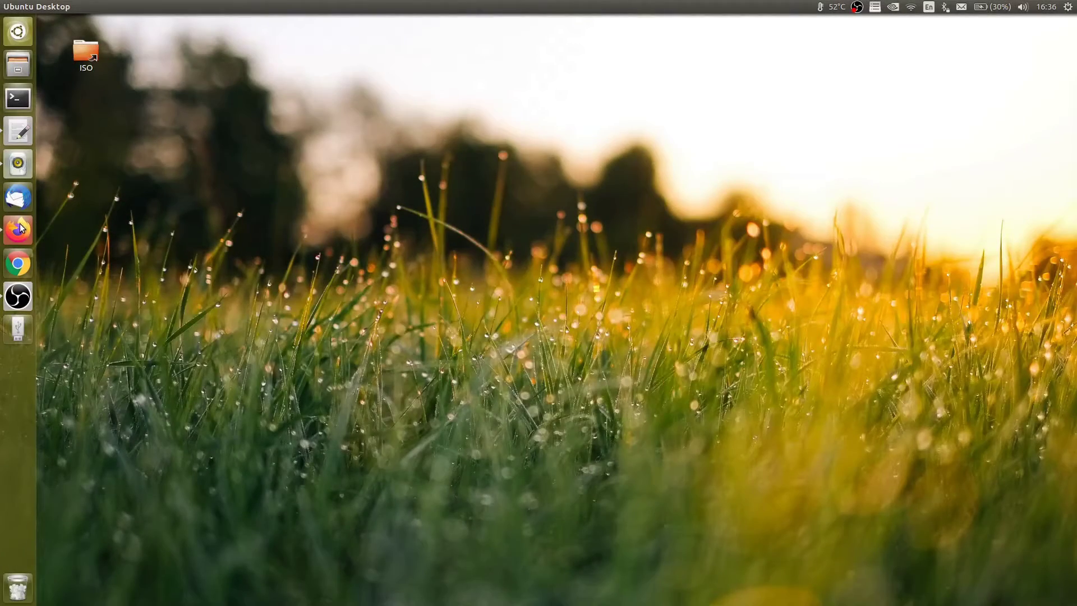
# - Open a maximised private Firefox window and load github.com/ventoy/ventoy/releases
pyautogui.rightClick(21, 227)
pyautogui.click(112, 243)
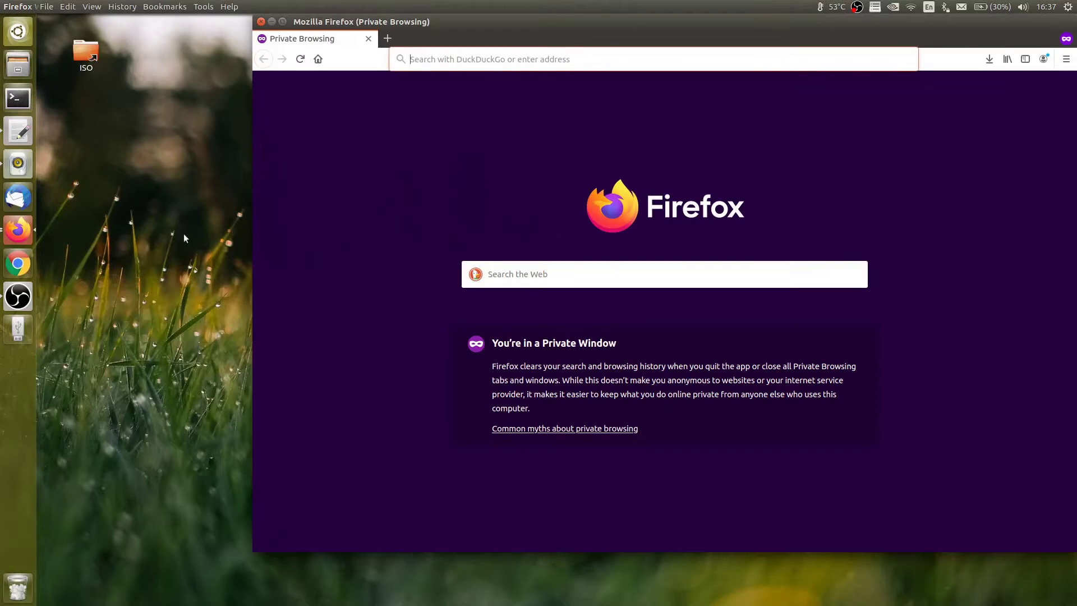
pyautogui.doubleClick(286, 22)
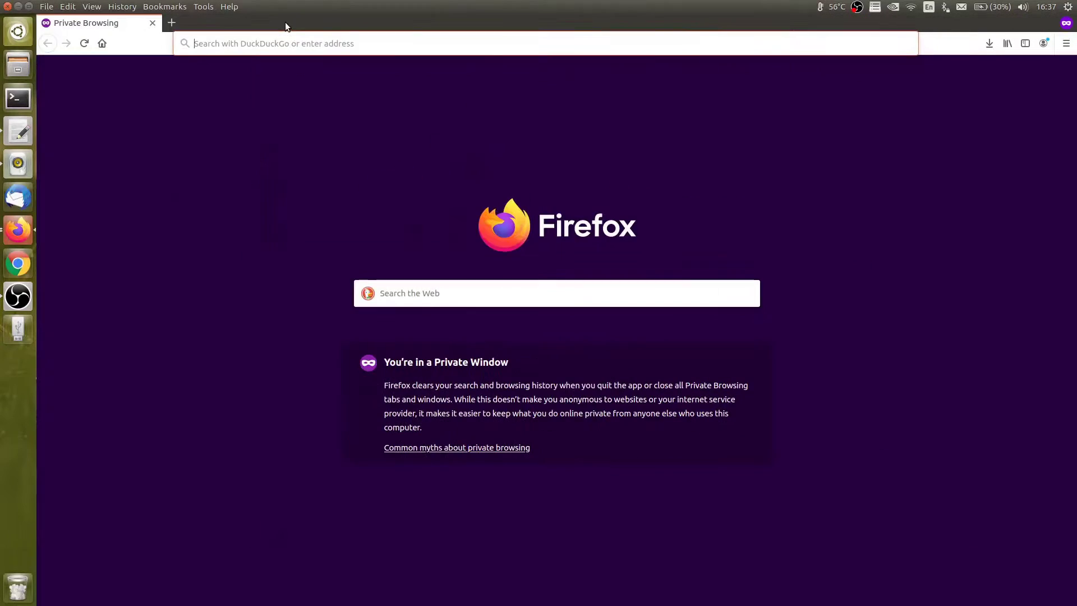
pyautogui.write('git')
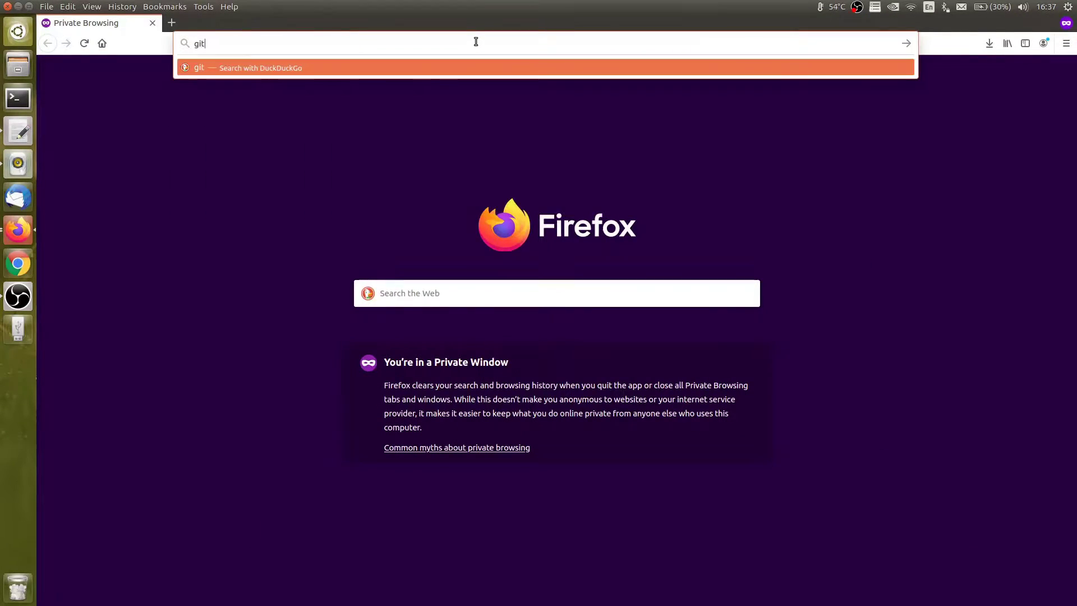
pyautogui.write('hub.com/ven')
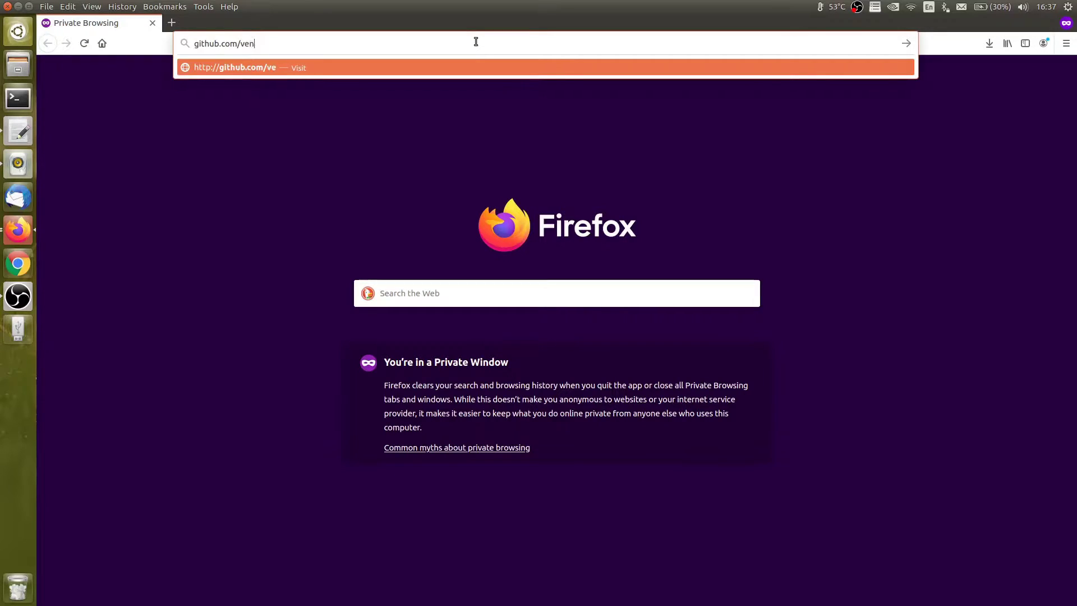
pyautogui.write('toy/ventoy/ventoy')
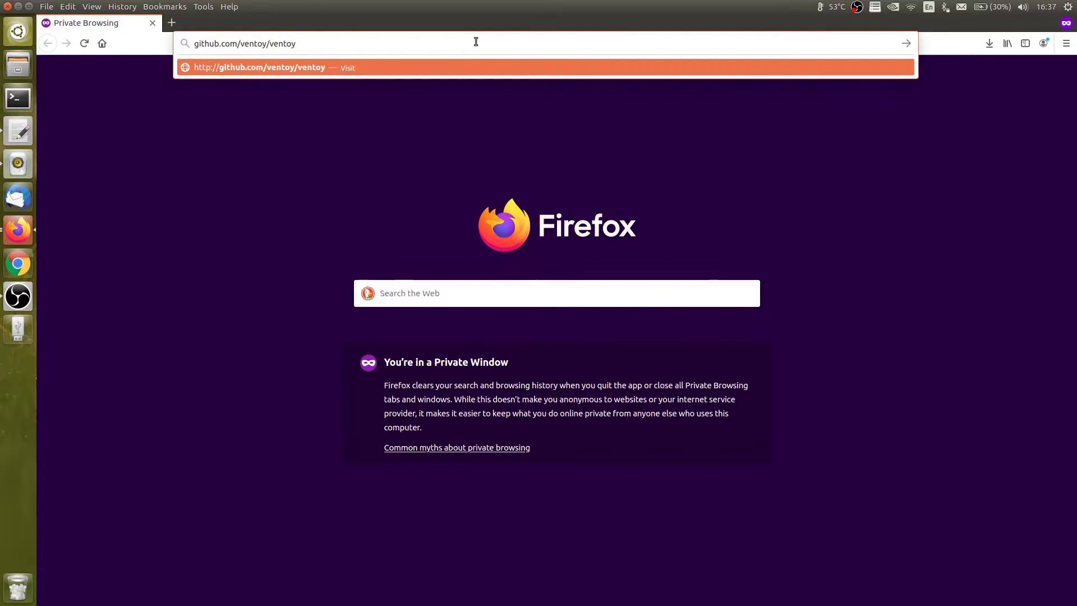
pyautogui.write('releases')
pyautogui.moveTo(467, 42); pyautogui.dragTo(177, 36)
pyautogui.click(471, 44)
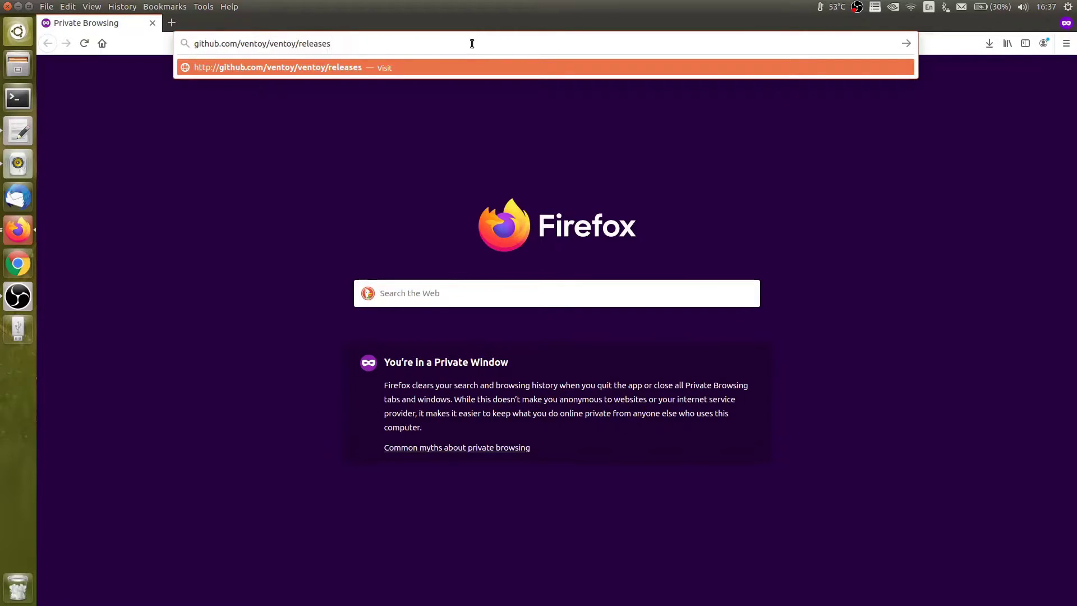
pyautogui.press('Return')
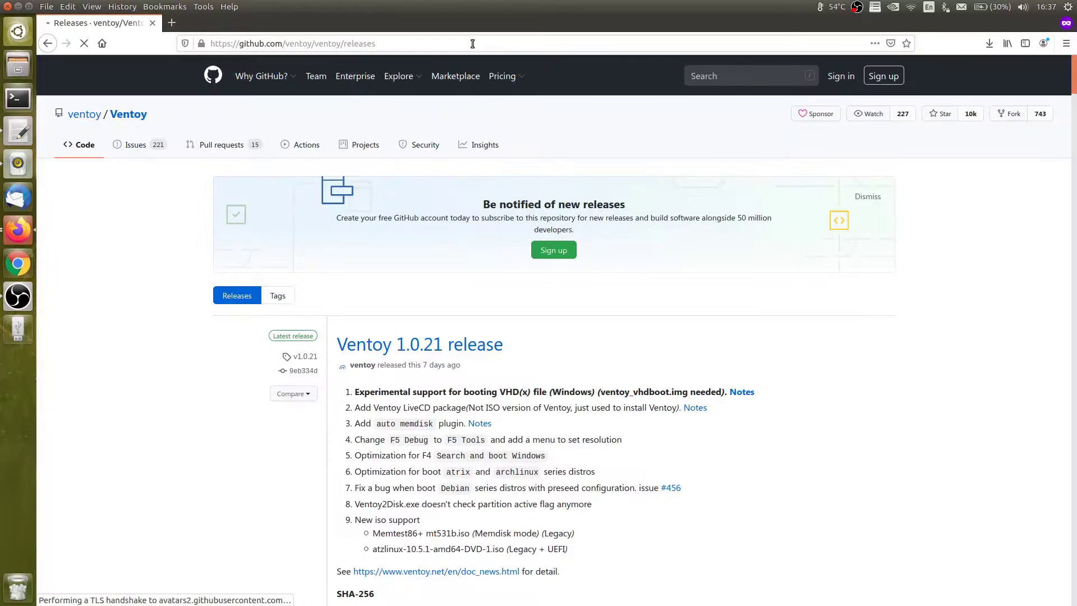
# - Download the ventoy-1.0.21-linux.tar.gz release asset, choosing Save File
pyautogui.scroll(-5, 914, 232)
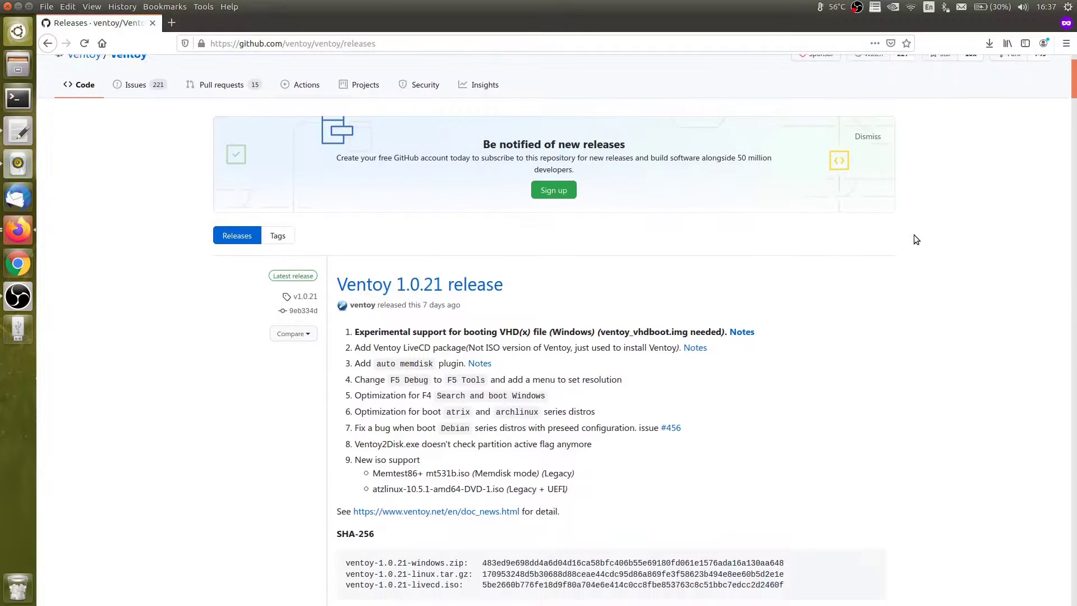
pyautogui.scroll(-1, 915, 240)
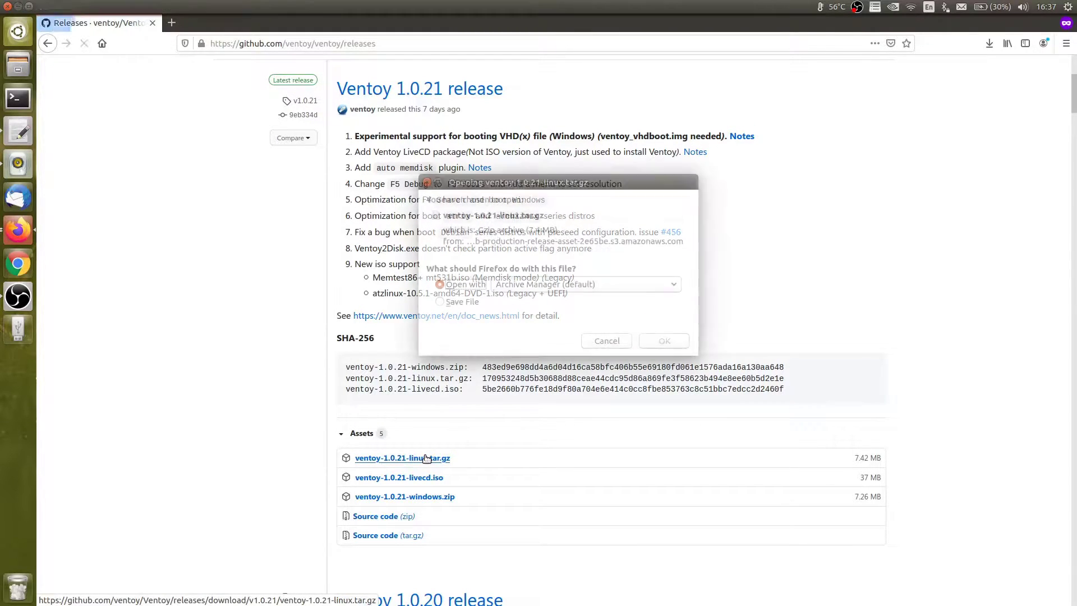
pyautogui.click(461, 303)
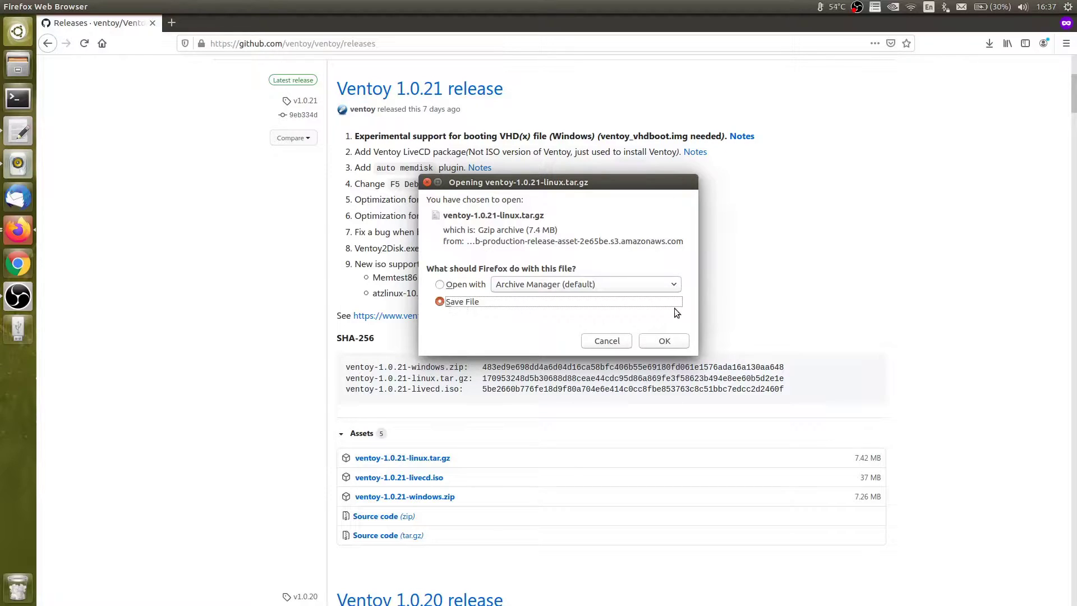
pyautogui.click(674, 339)
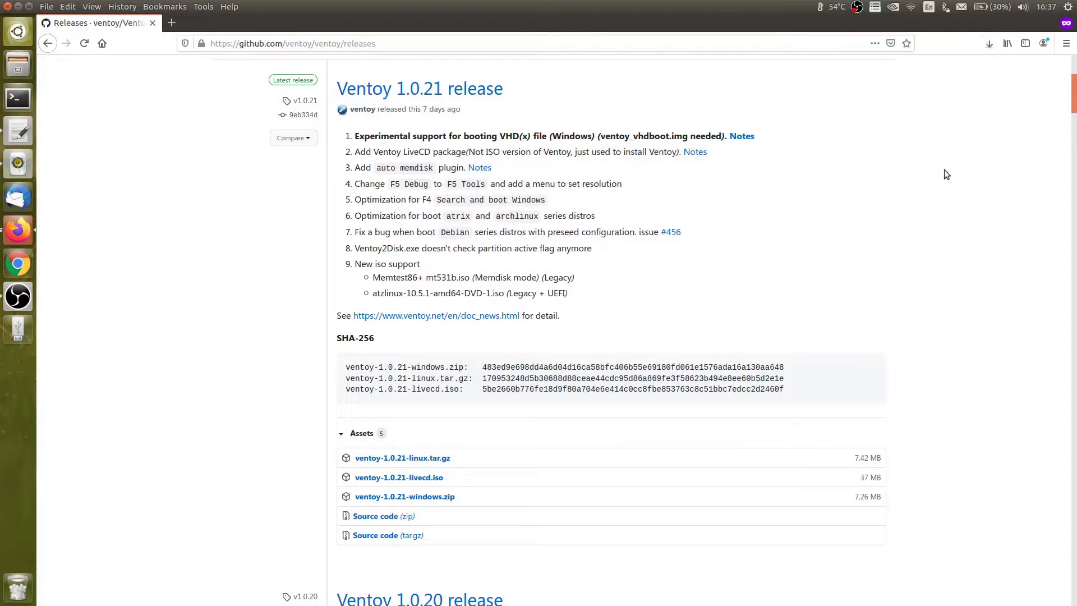
# - Open the Downloads folder containing the archive from Firefox's downloads list
pyautogui.click(991, 43)
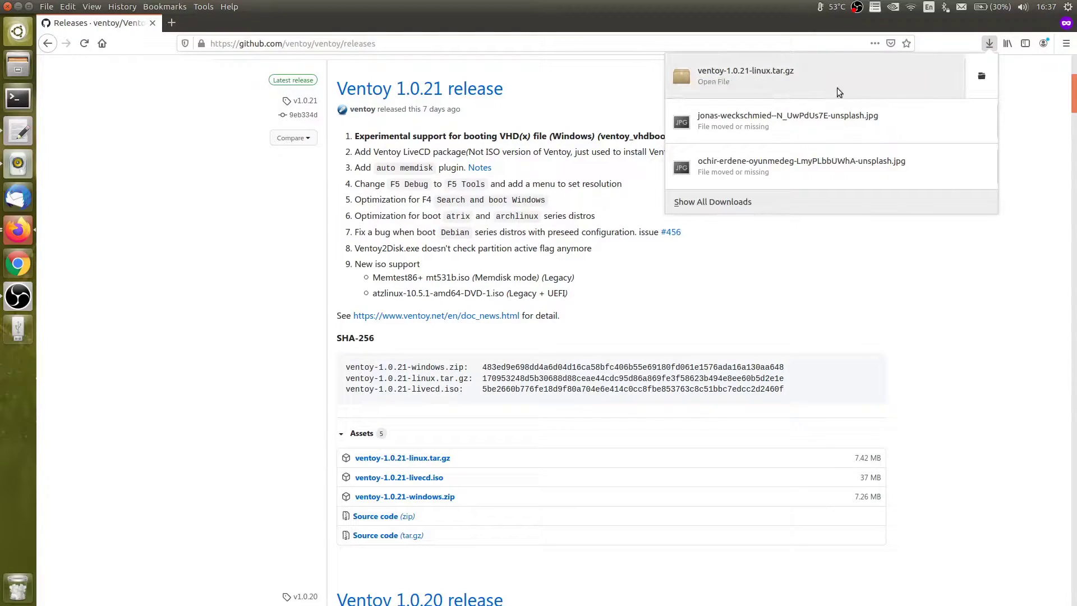
pyautogui.rightClick(844, 80)
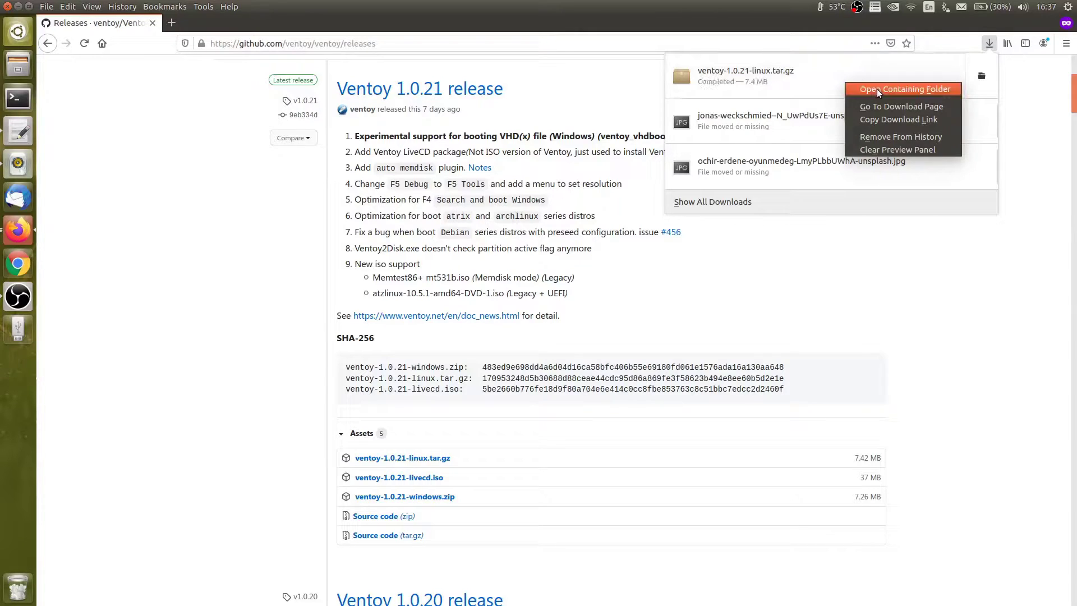
pyautogui.click(877, 89)
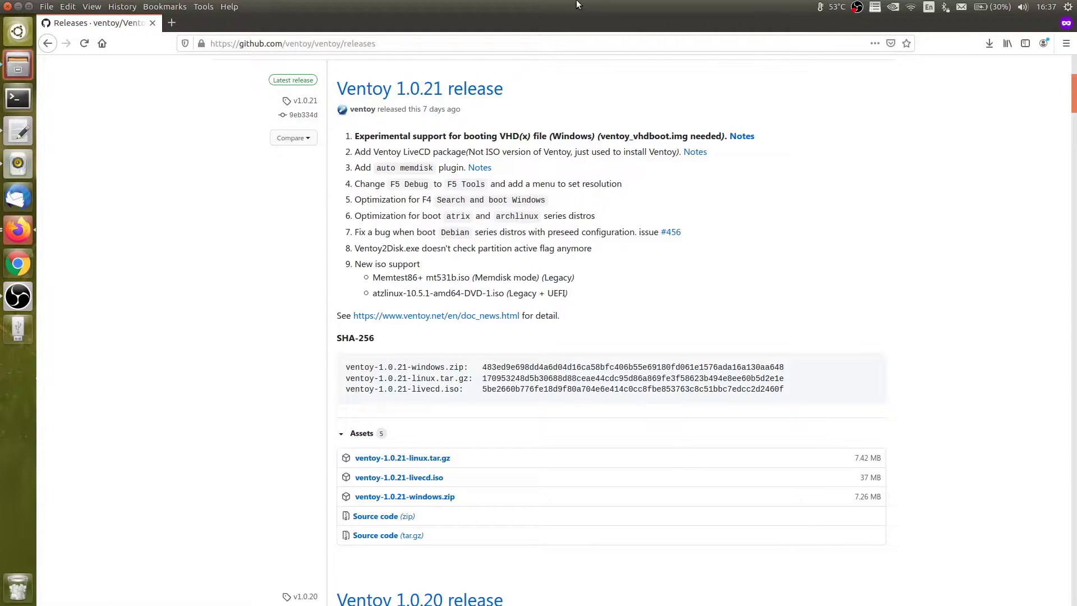
# - Extract the ventoy-1.0.21-linux.tar.gz archive in the Downloads folder
pyautogui.click(18, 7)
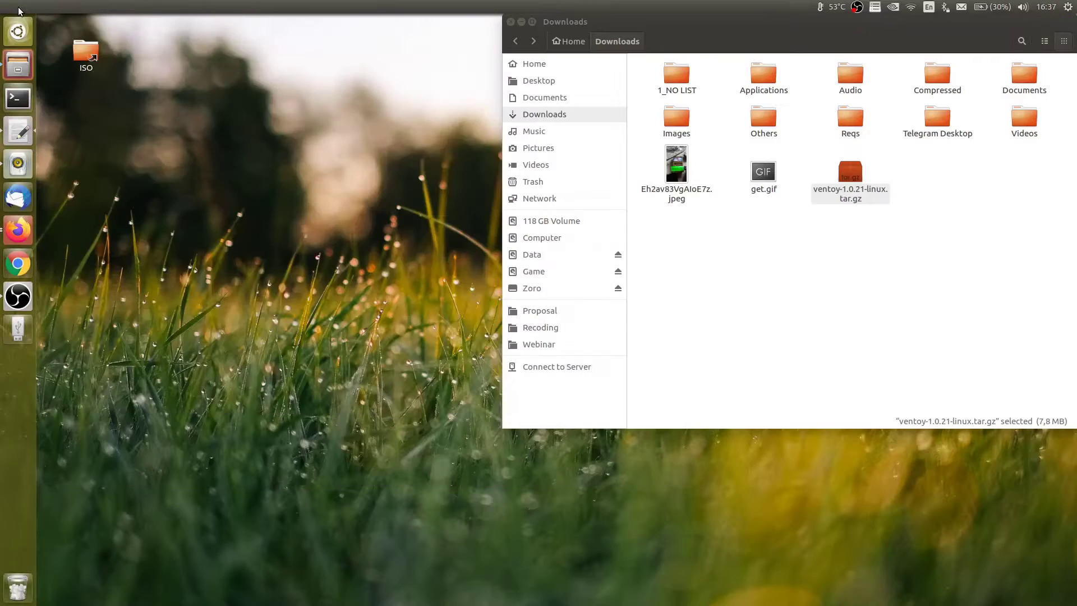
pyautogui.moveTo(756, 27); pyautogui.dragTo(411, 64)
pyautogui.rightClick(509, 231)
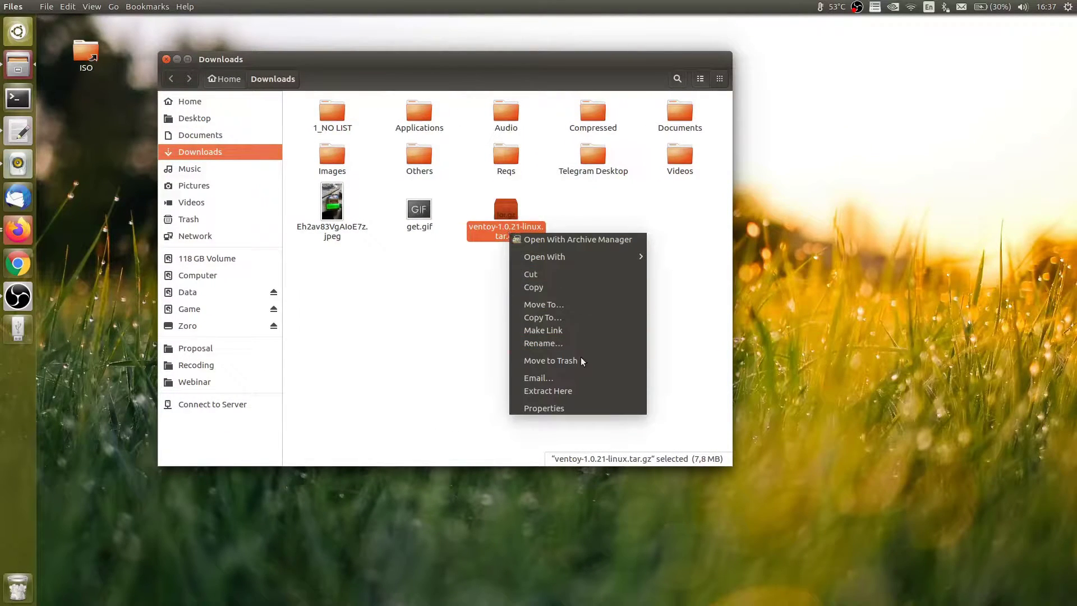
pyautogui.click(577, 391)
# - Open the extracted ventoy-1.0.21 folder and review its seven items
pyautogui.click(577, 391)
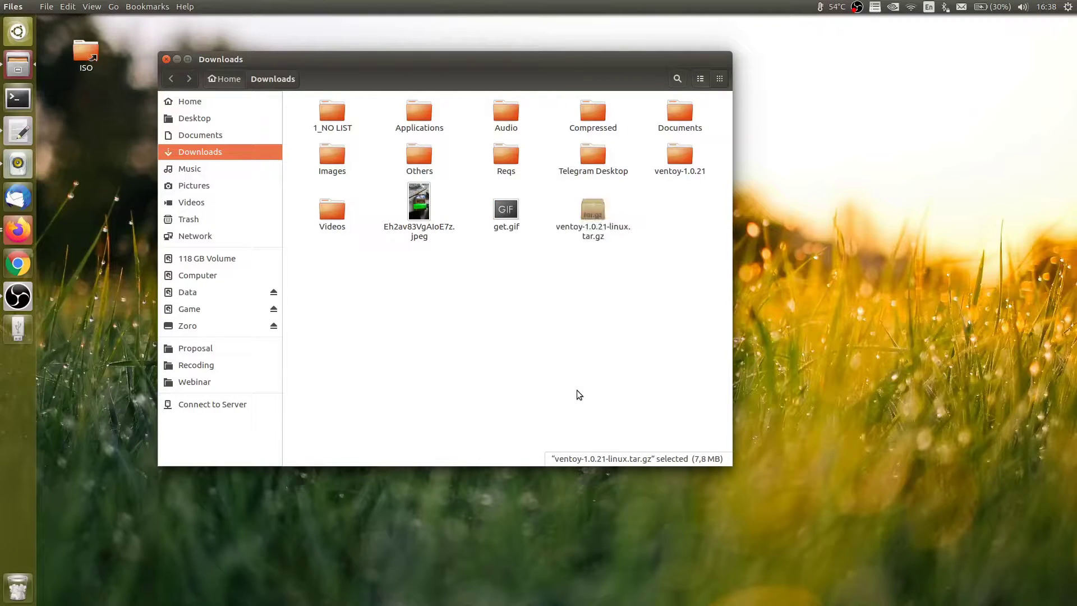
pyautogui.doubleClick(680, 162)
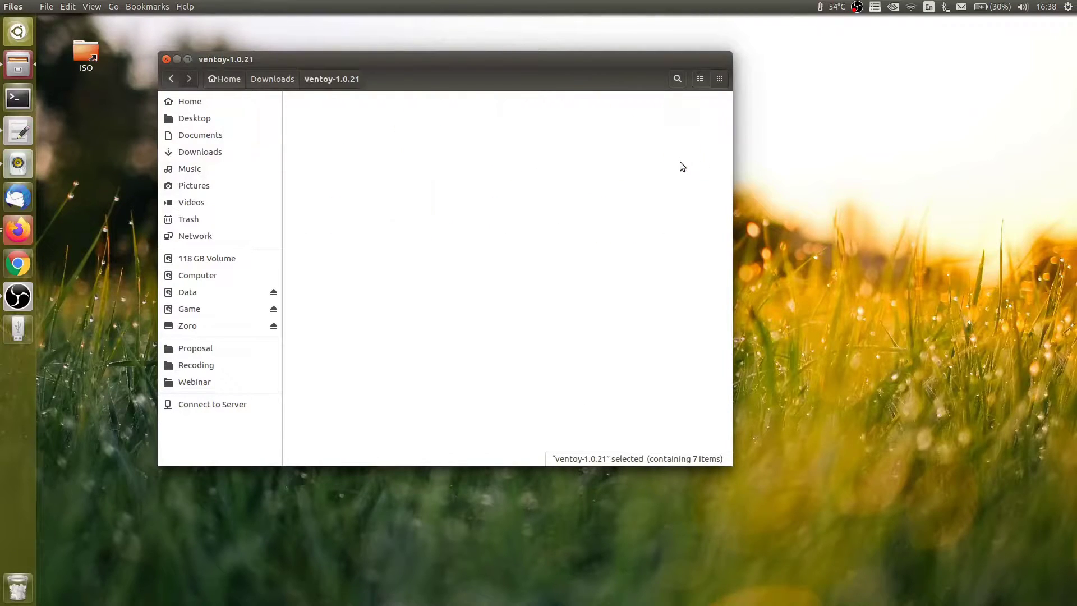
pyautogui.moveTo(304, 102); pyautogui.dragTo(699, 217)
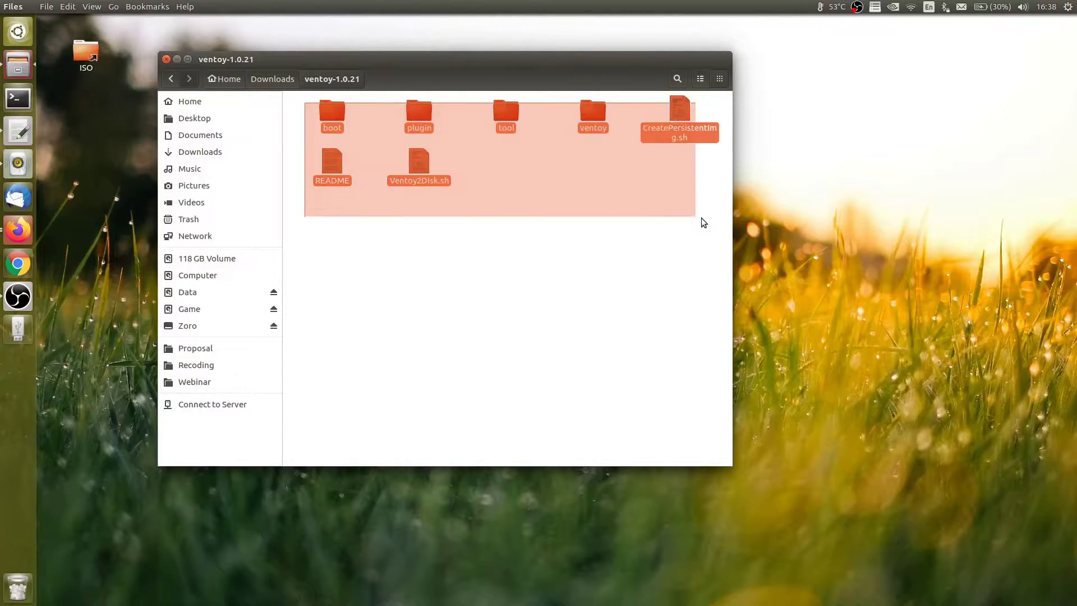
pyautogui.click(648, 217)
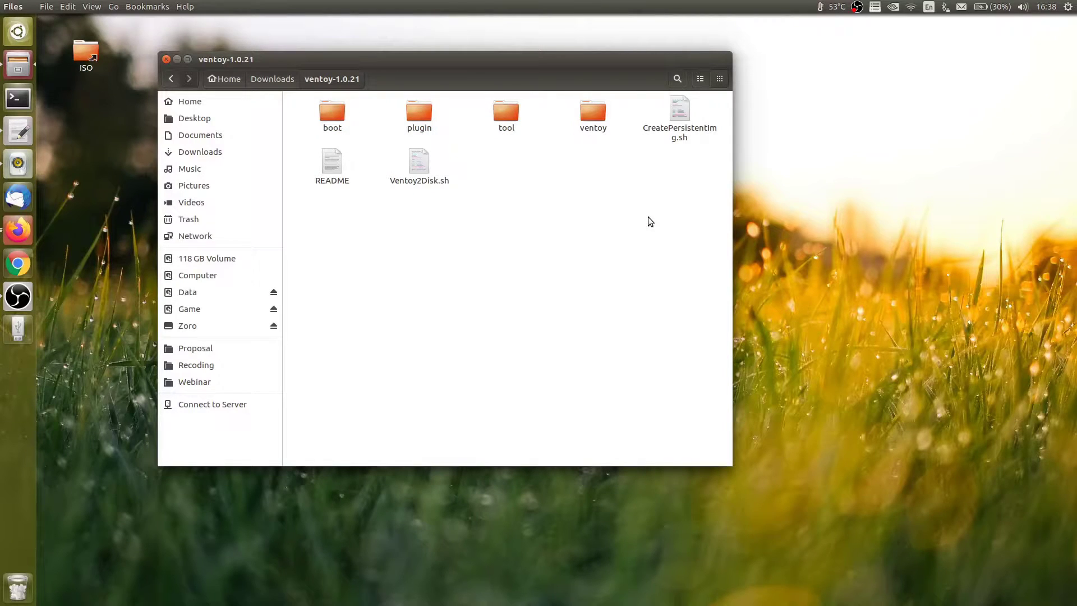
pyautogui.moveTo(602, 80); pyautogui.dragTo(510, 46)
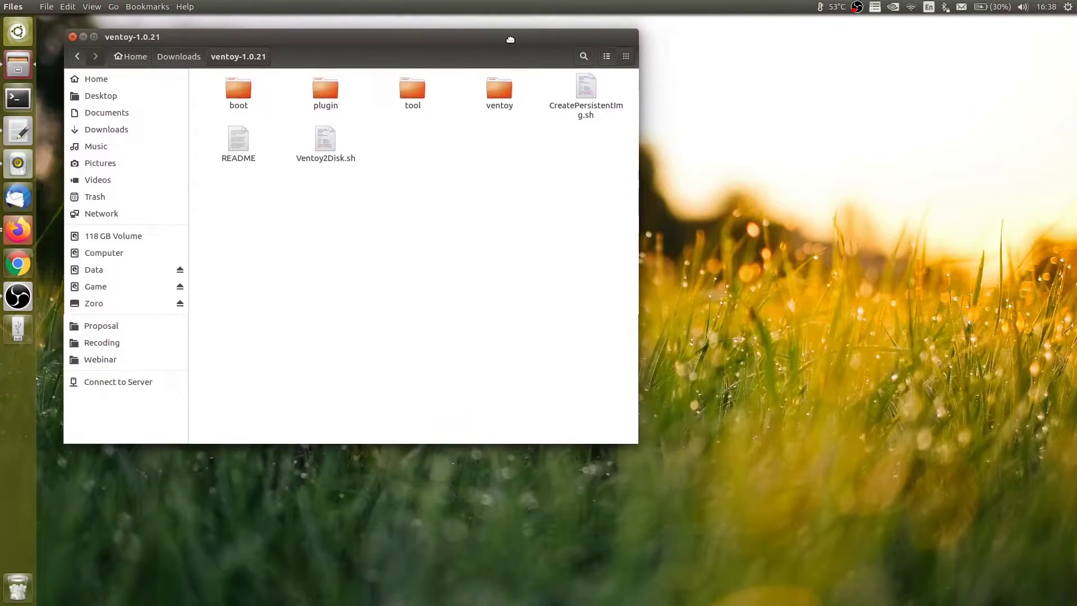
# - Open an enlarged terminal in the ventoy-1.0.21 folder
pyautogui.rightClick(417, 146)
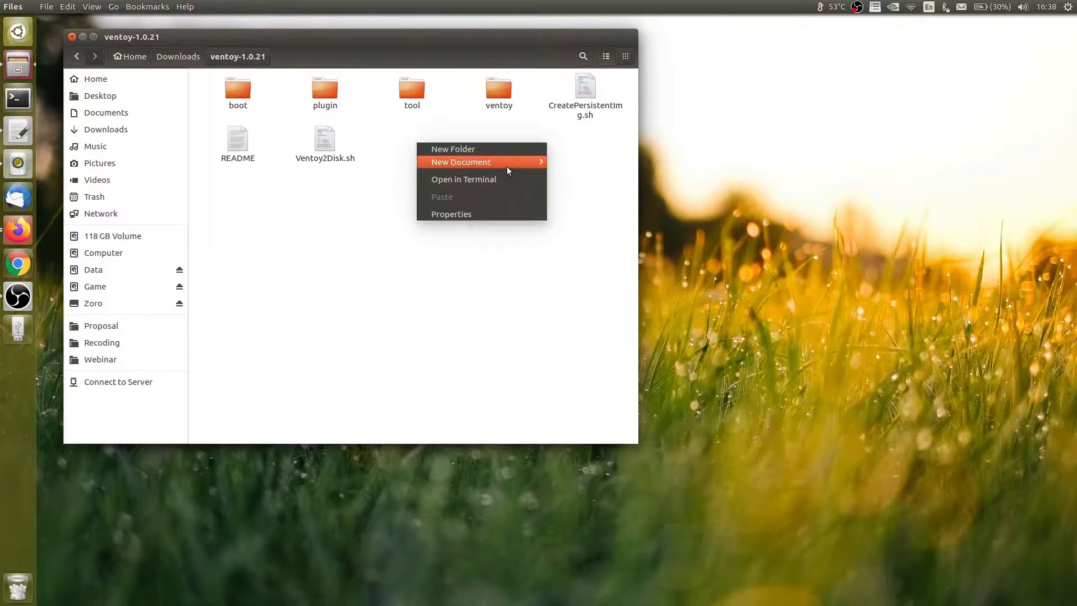
pyautogui.click(506, 180)
pyautogui.moveTo(788, 21); pyautogui.dragTo(607, 135)
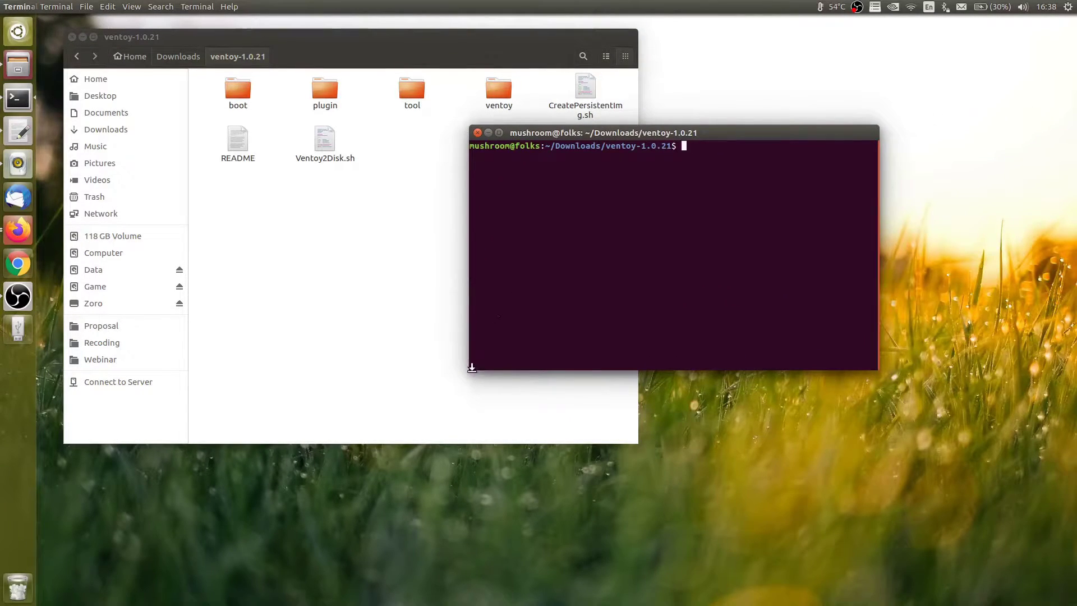
pyautogui.moveTo(471, 368); pyautogui.dragTo(353, 499)
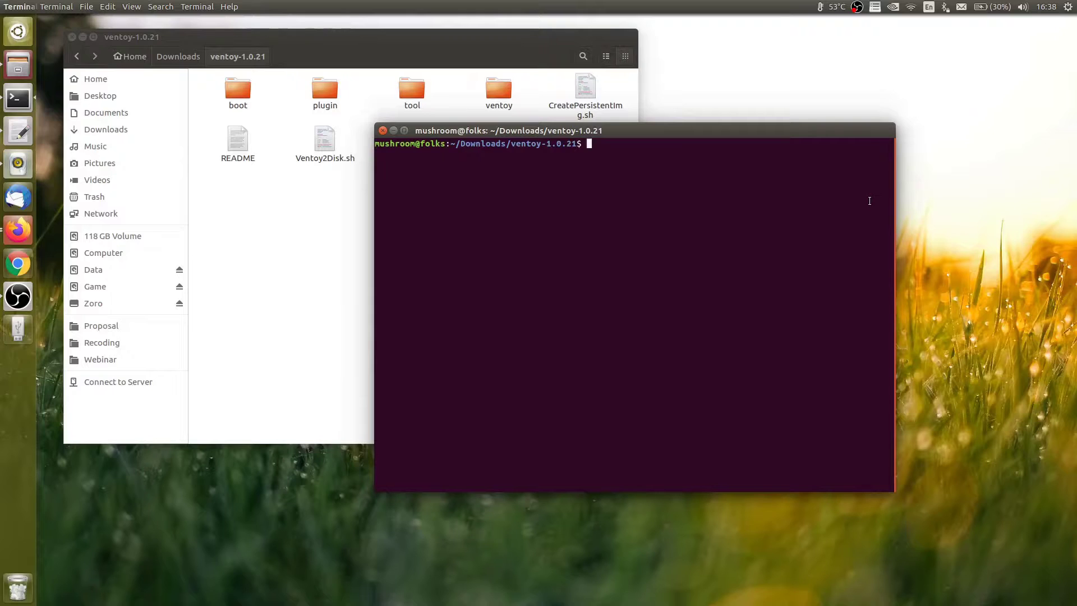
# - Run sudo fdisk -l and identify the 29,9 GiB USB drive as /dev/sdb
pyautogui.write('sudo fdisk -l')
pyautogui.press('Return')
pyautogui.press('Return')
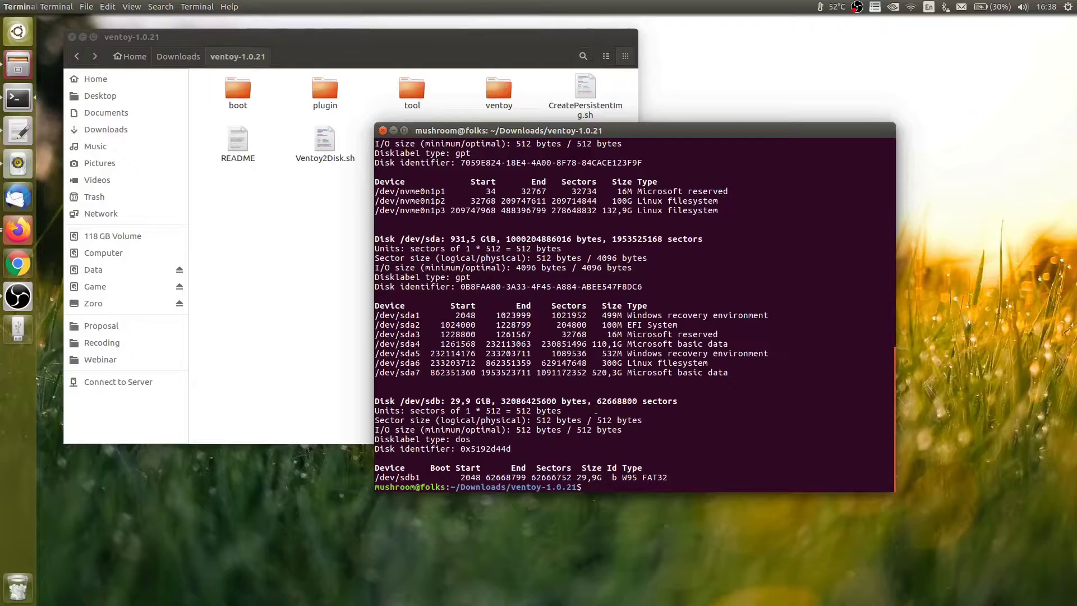
pyautogui.moveTo(375, 401); pyautogui.dragTo(446, 401)
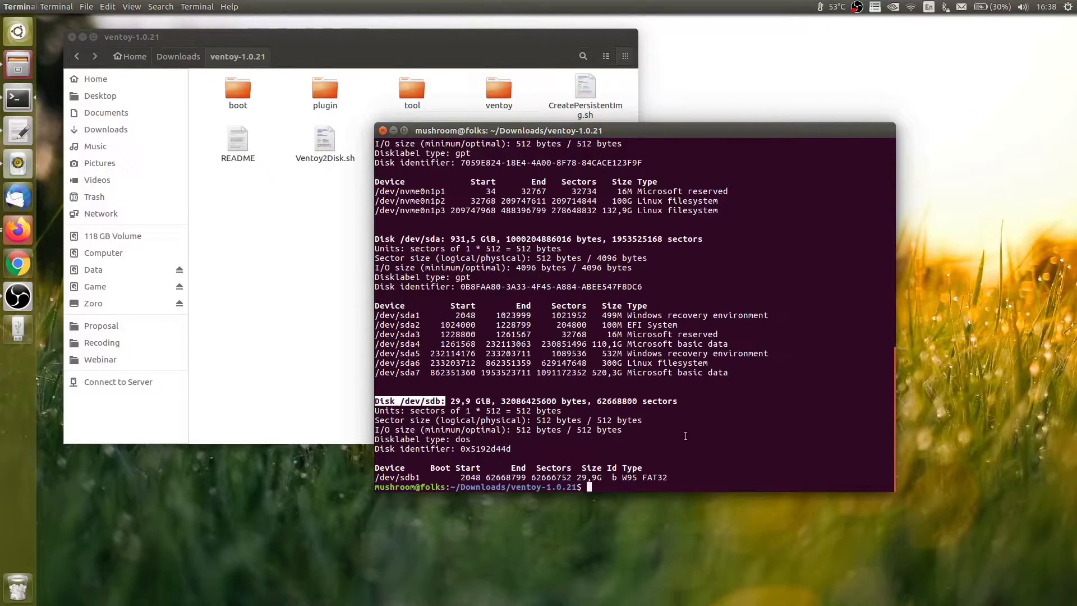
# - Run sudo ./Ventoy2Disk.sh -i /dev/sdb after checking the target matches the USB disk
pyautogui.click(729, 441)
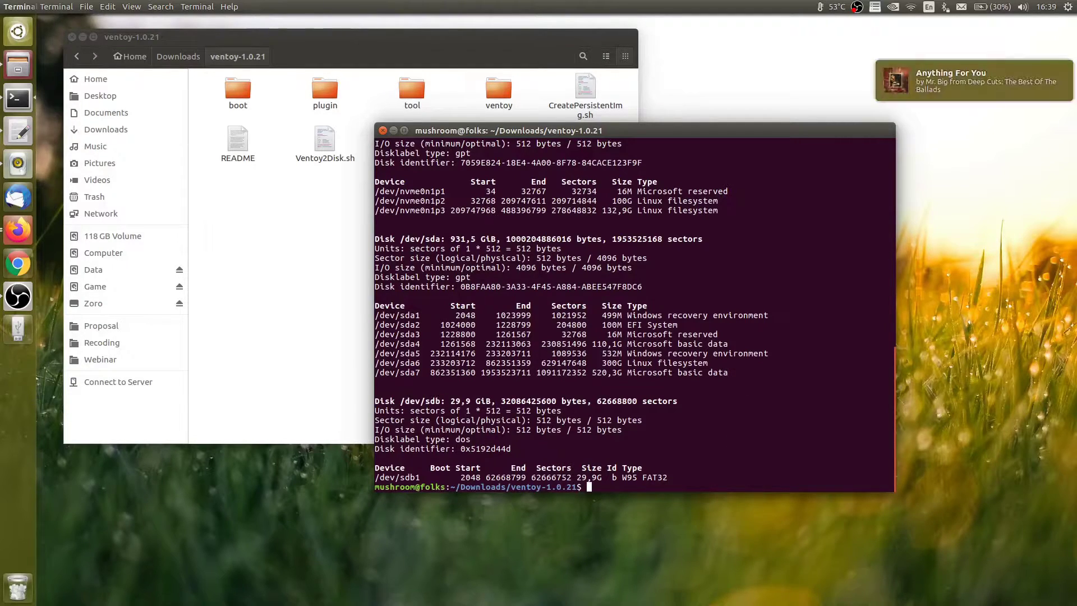
pyautogui.write('sudo ./')
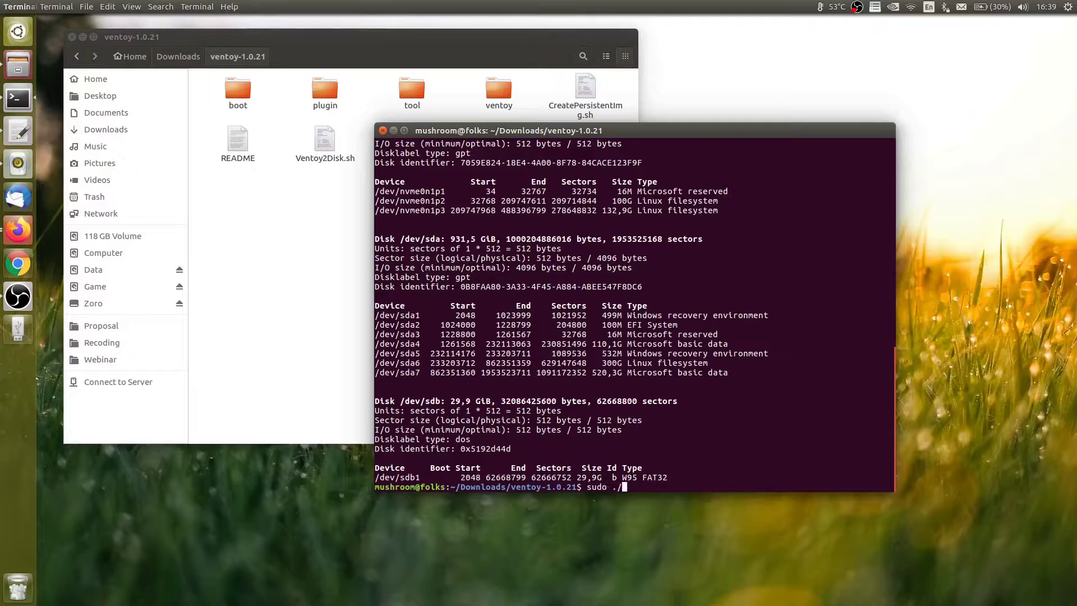
pyautogui.write('Ven')
pyautogui.press('Tab')
pyautogui.write('-i /dev/sdb')
pyautogui.doubleClick(730, 486)
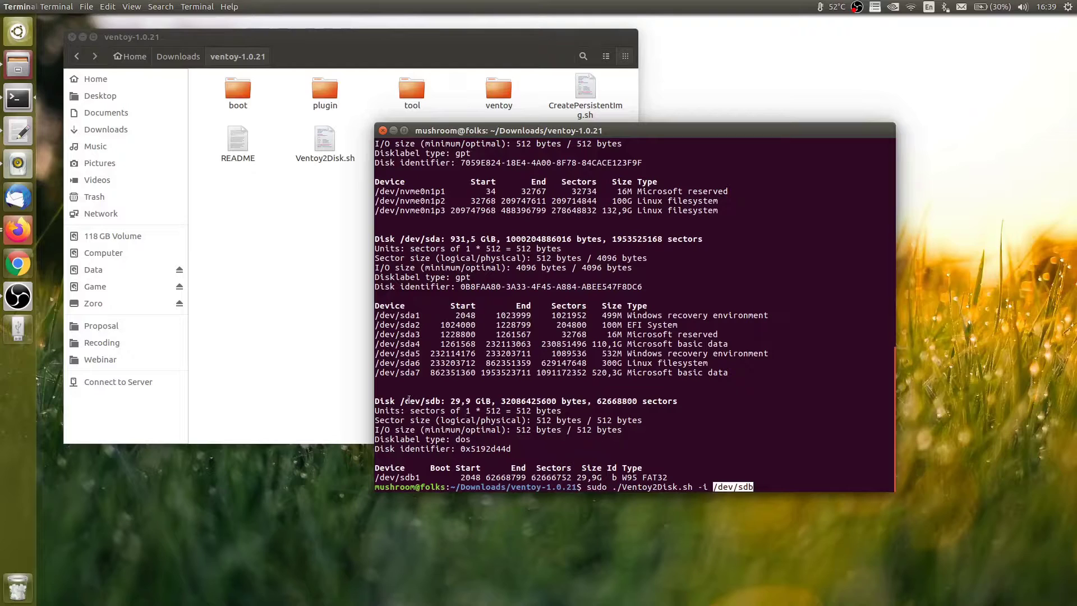
pyautogui.moveTo(401, 400); pyautogui.dragTo(443, 402)
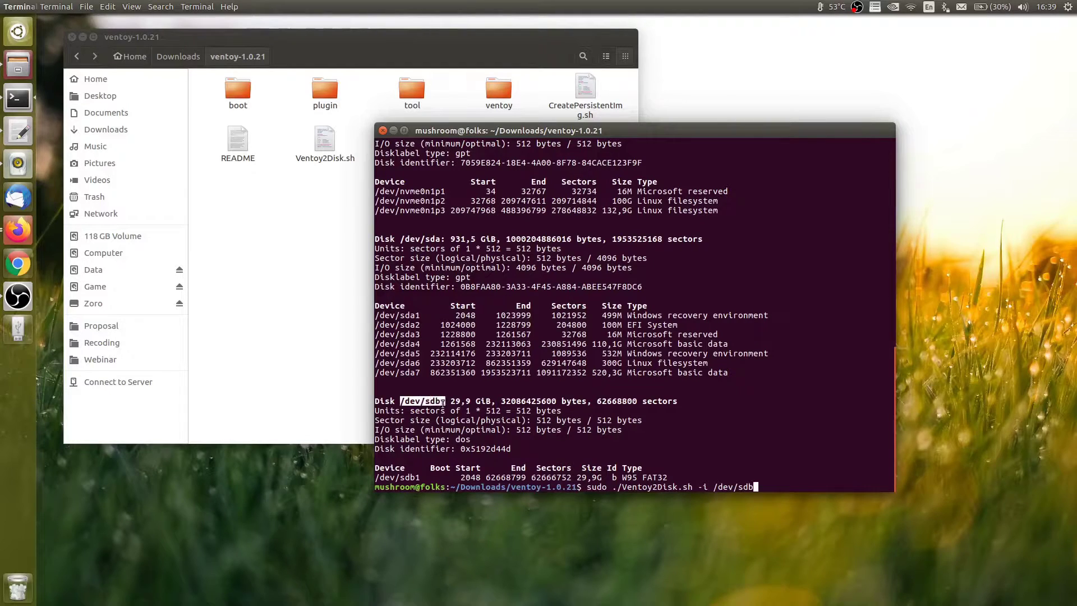
pyautogui.click(787, 474)
pyautogui.press('Return')
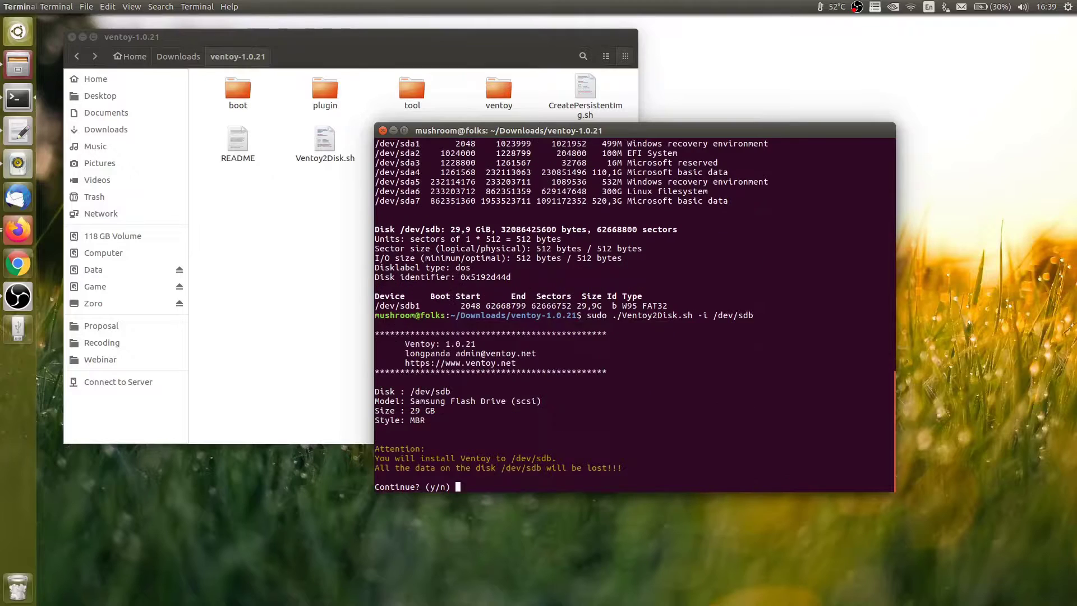
# - Accept both data-loss confirmations with y and let the install finish successfully
pyautogui.moveTo(378, 445); pyautogui.dragTo(636, 469)
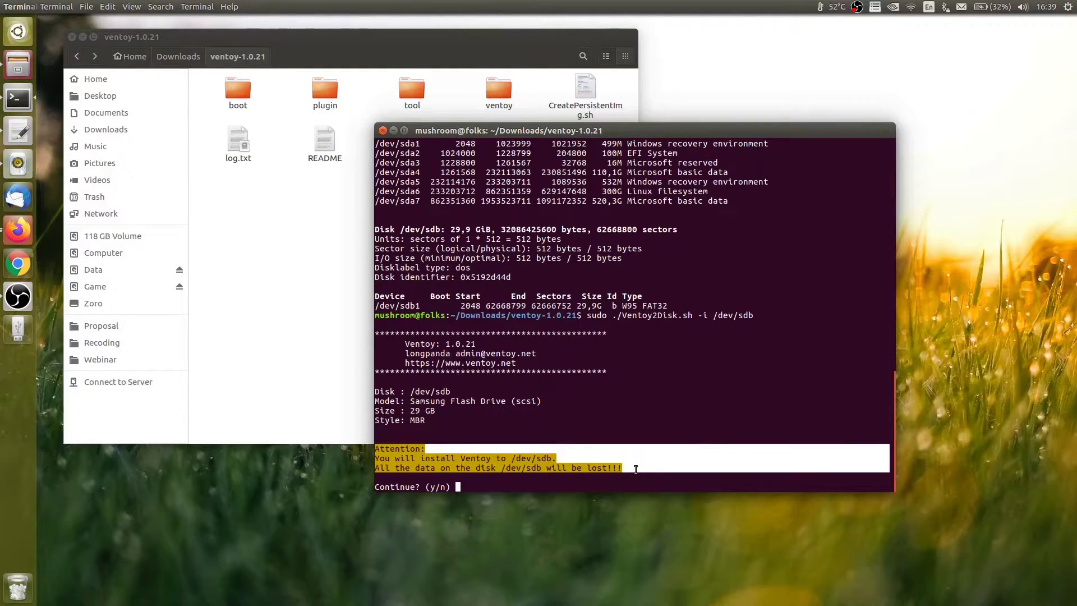
pyautogui.click(720, 458)
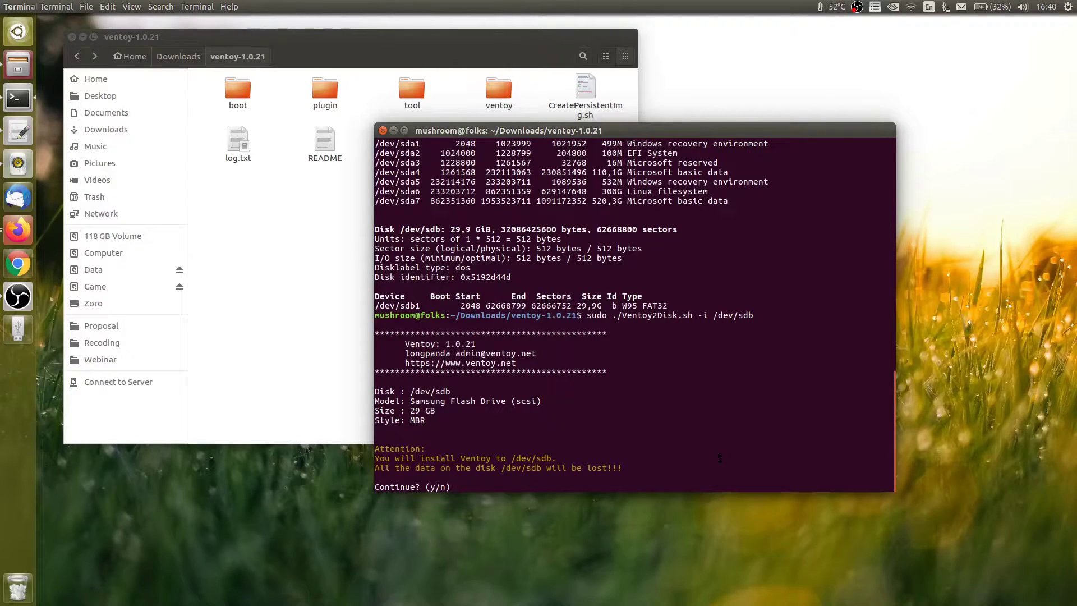
pyautogui.press('Return')
pyautogui.write('y')
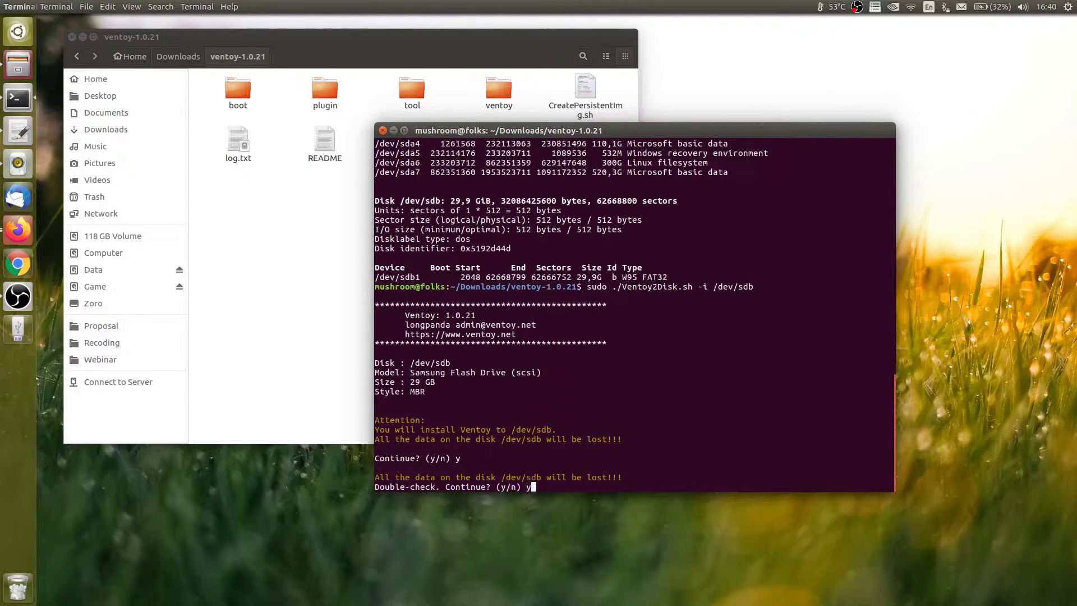
pyautogui.press('Return')
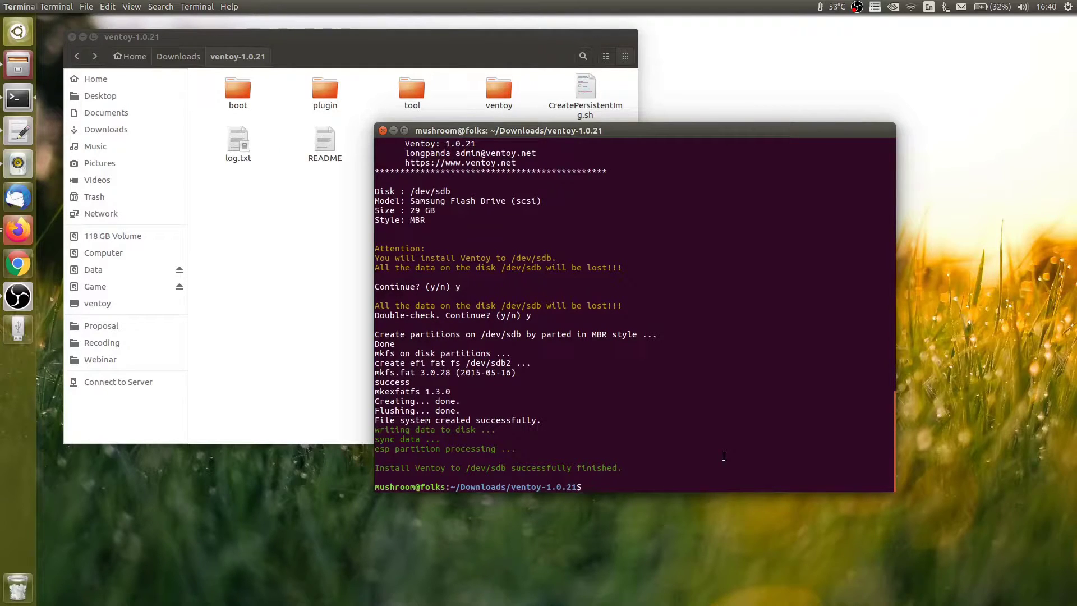
pyautogui.moveTo(376, 426); pyautogui.dragTo(642, 467)
pyautogui.click(642, 466)
# - Minimize the terminal and try opening the ventoy drive in Files
pyautogui.click(394, 130)
pyautogui.moveTo(364, 34); pyautogui.dragTo(535, 69)
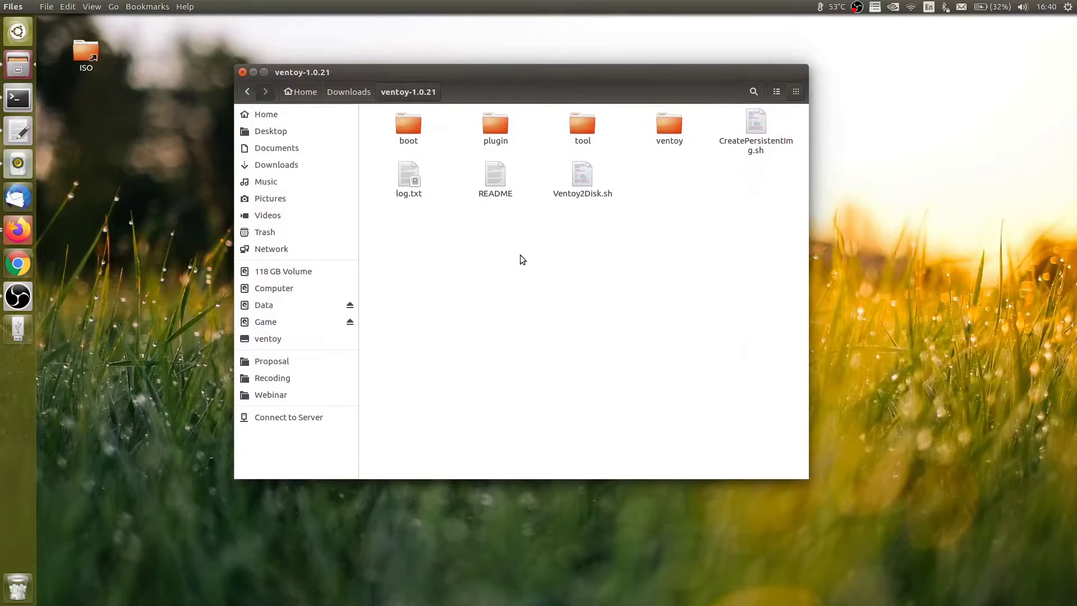
pyautogui.click(297, 338)
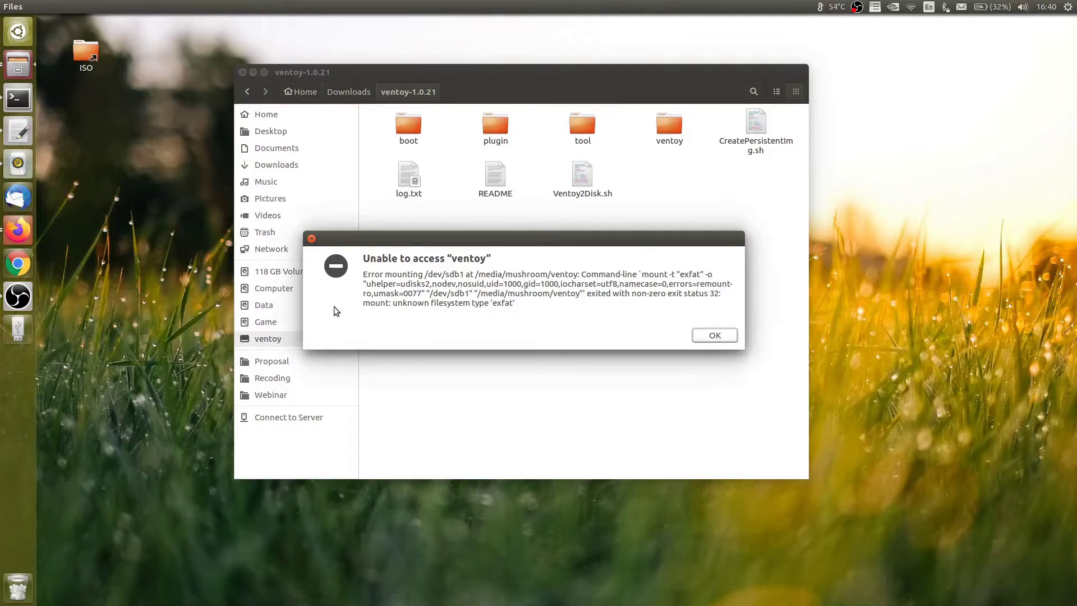
# - Read and dismiss the unknown filesystem 'exfat' error, then return to Terminal
pyautogui.moveTo(363, 260); pyautogui.dragTo(533, 305)
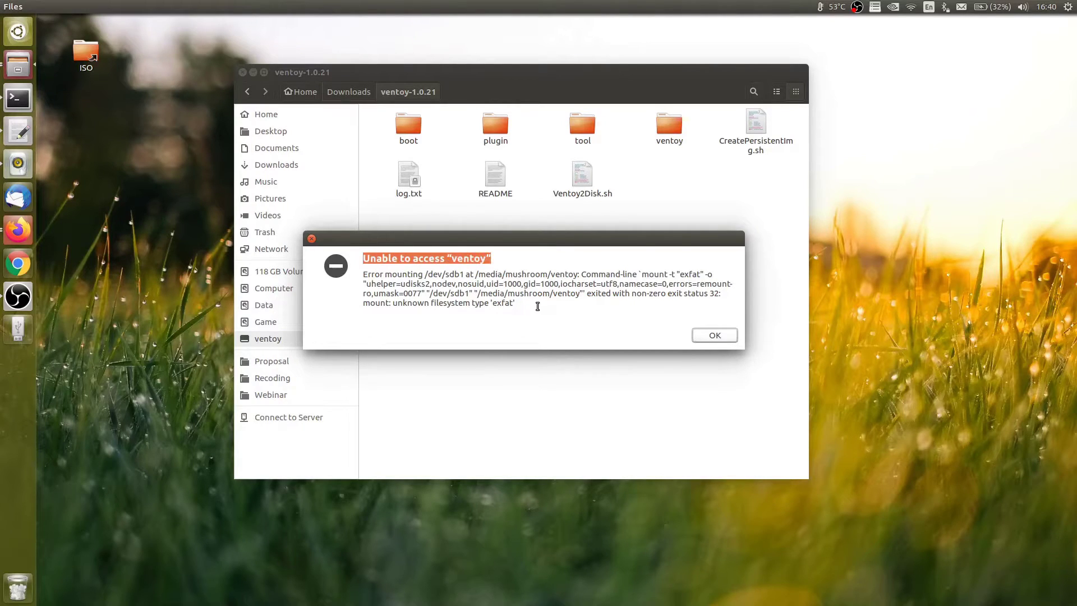
pyautogui.moveTo(364, 275); pyautogui.dragTo(531, 303)
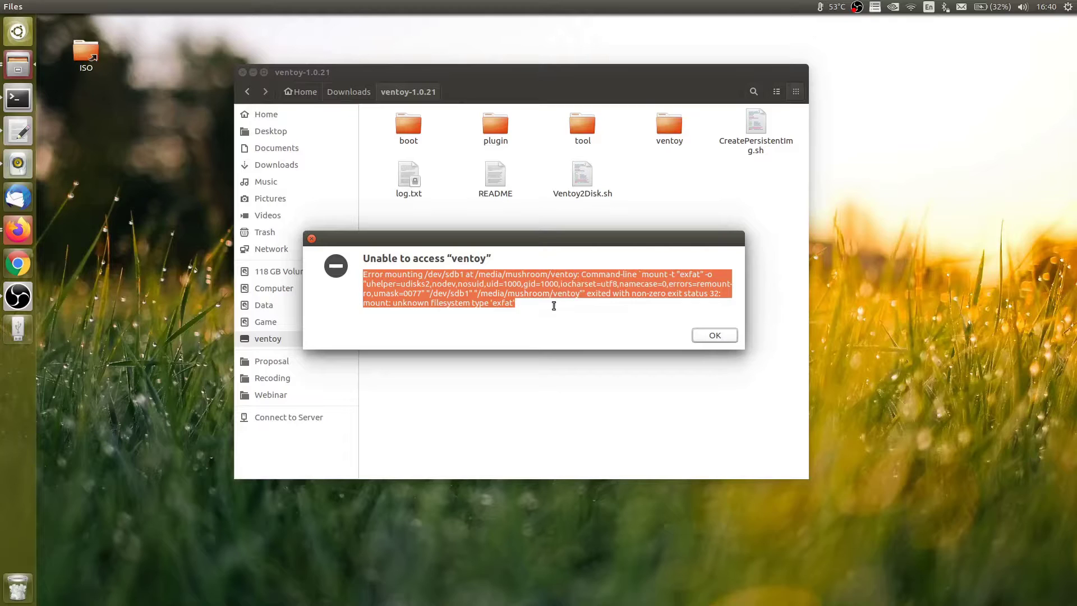
pyautogui.click(554, 306)
pyautogui.click(715, 336)
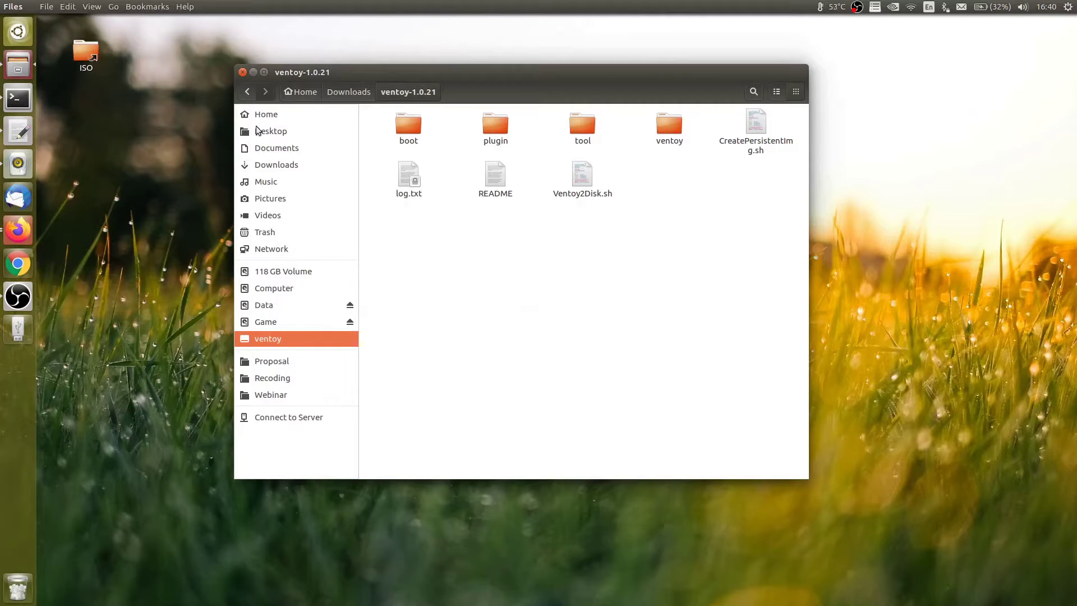
pyautogui.click(16, 101)
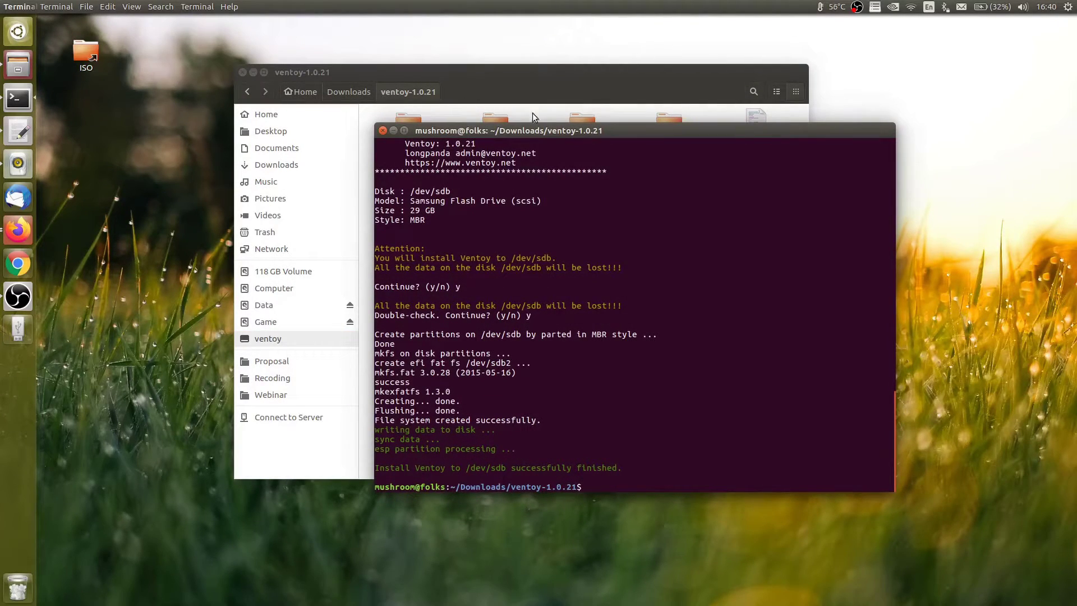
# - Clear the terminal, install exfat-fuse with sudo apt install exfat-fuse, then minimize the terminal
pyautogui.click(577, 146)
pyautogui.write('clear')
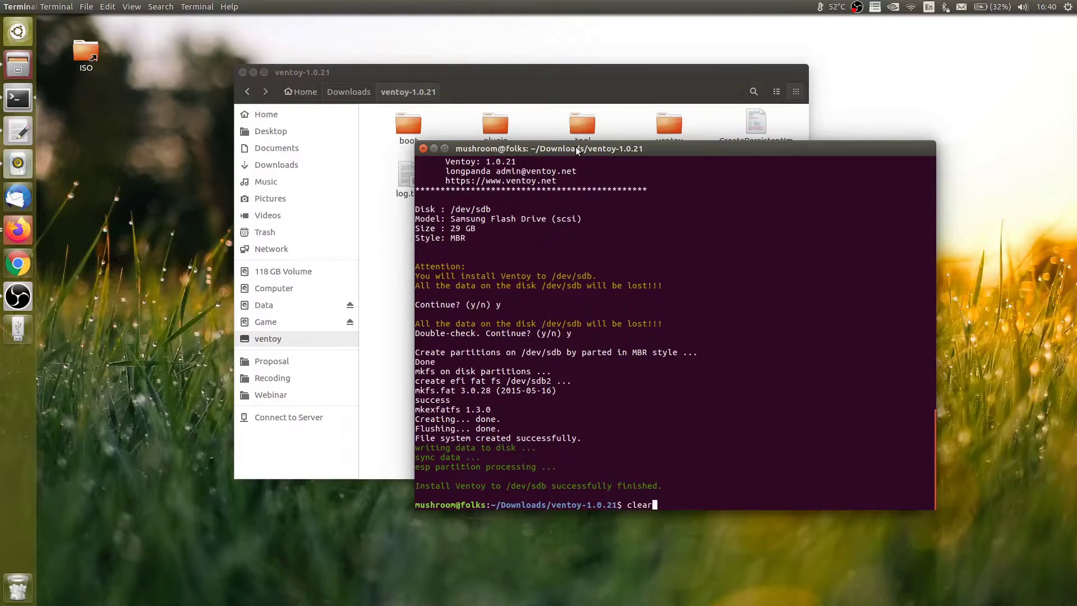
pyautogui.press('Return')
pyautogui.write('sudo ')
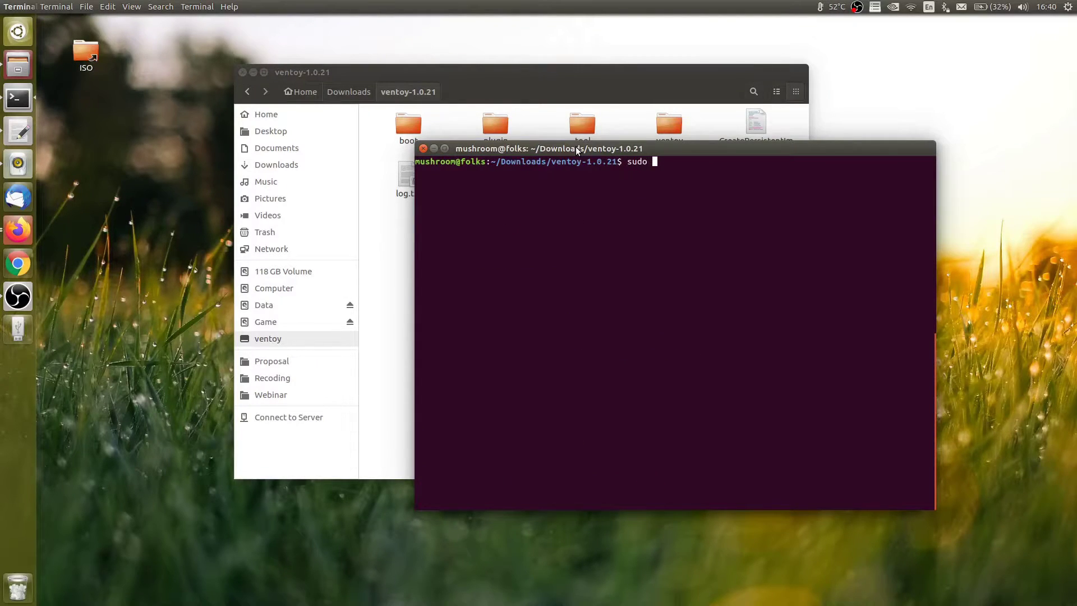
pyautogui.write('apt install exfat-fuse')
pyautogui.press('Return')
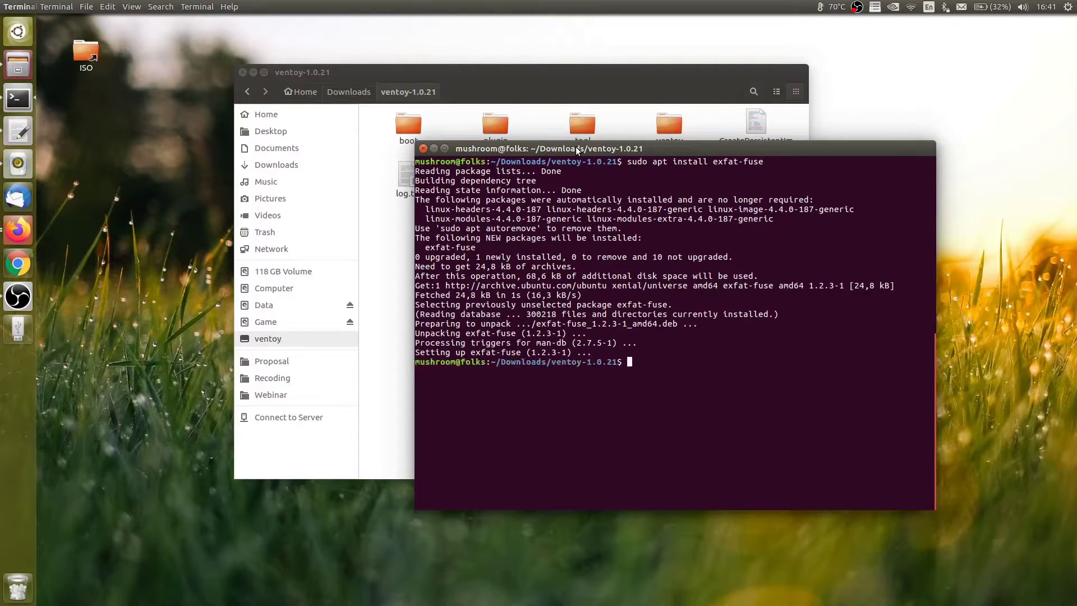
pyautogui.moveTo(414, 317); pyautogui.dragTo(734, 350)
pyautogui.click(734, 351)
pyautogui.rightClick(668, 150)
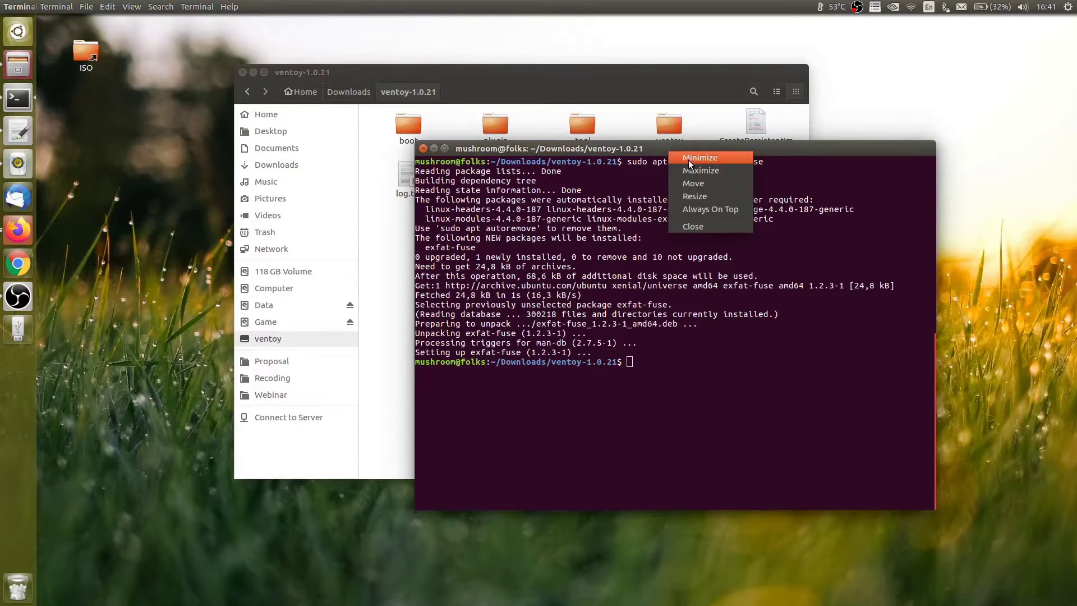
pyautogui.click(689, 160)
# - Open the empty ventoy drive and the desktop ISO folder in side-by-side windows
pyautogui.click(290, 338)
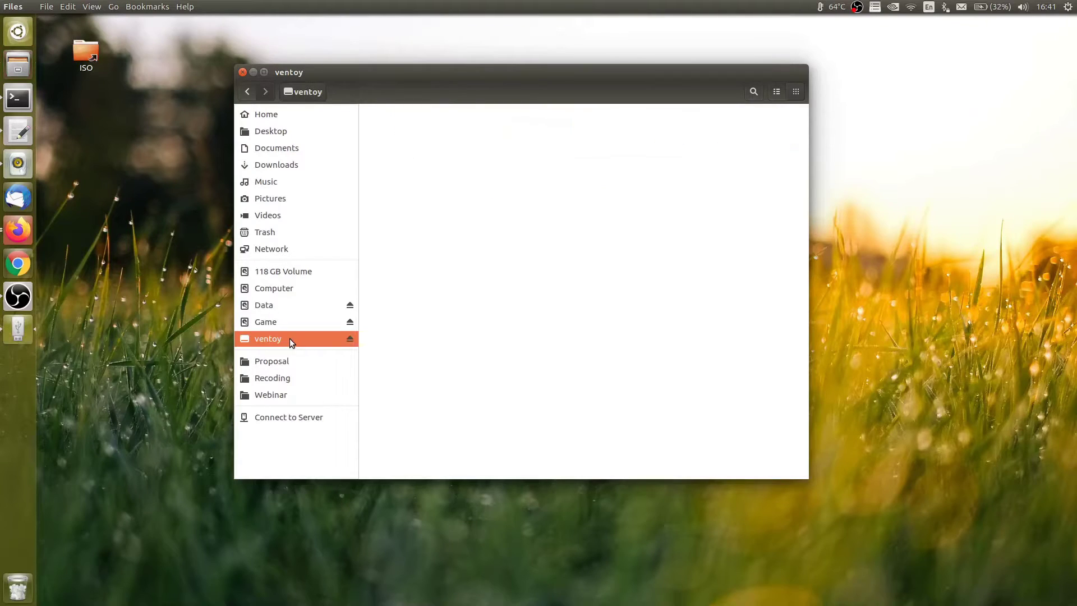
pyautogui.moveTo(426, 157); pyautogui.dragTo(787, 450)
pyautogui.doubleClick(88, 56)
pyautogui.moveTo(210, 199); pyautogui.dragTo(231, 48)
pyautogui.moveTo(704, 74); pyautogui.dragTo(841, 146)
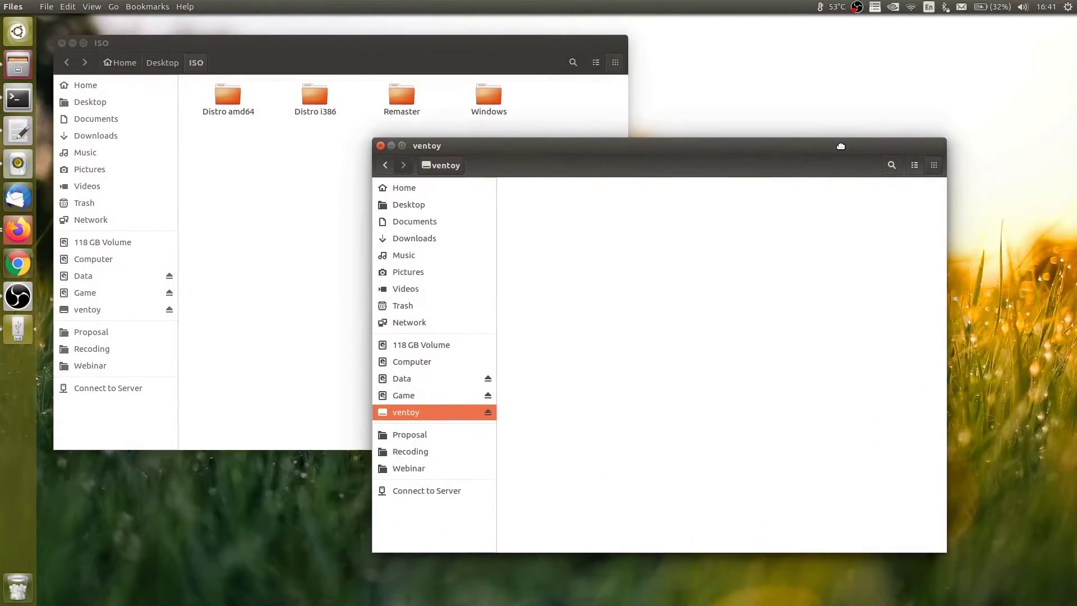
pyautogui.click(578, 112)
pyautogui.moveTo(199, 84); pyautogui.dragTo(505, 166)
pyautogui.click(505, 192)
pyautogui.click(687, 149)
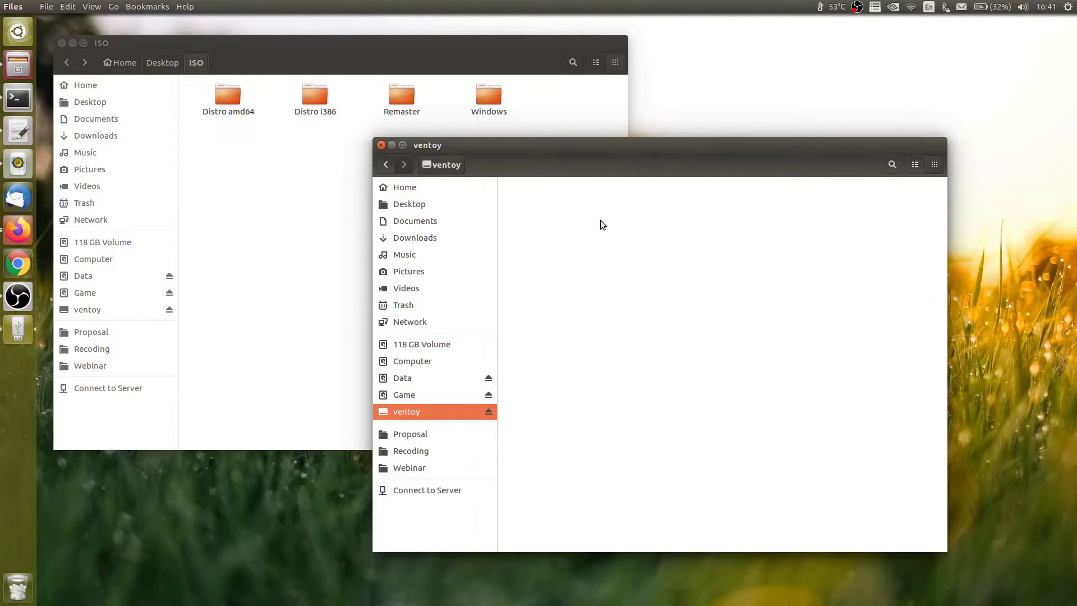
# - Copy the elementaryos-5.0 and pop-os 20.04 ISOs from Distro amd64 onto the ventoy drive
pyautogui.doubleClick(239, 107)
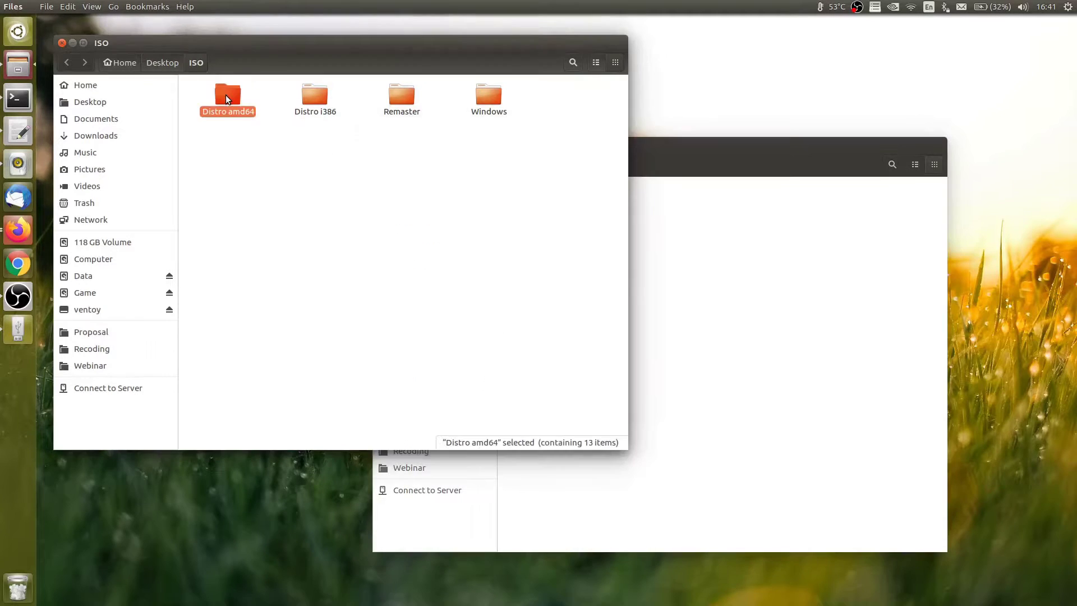
pyautogui.click(572, 126)
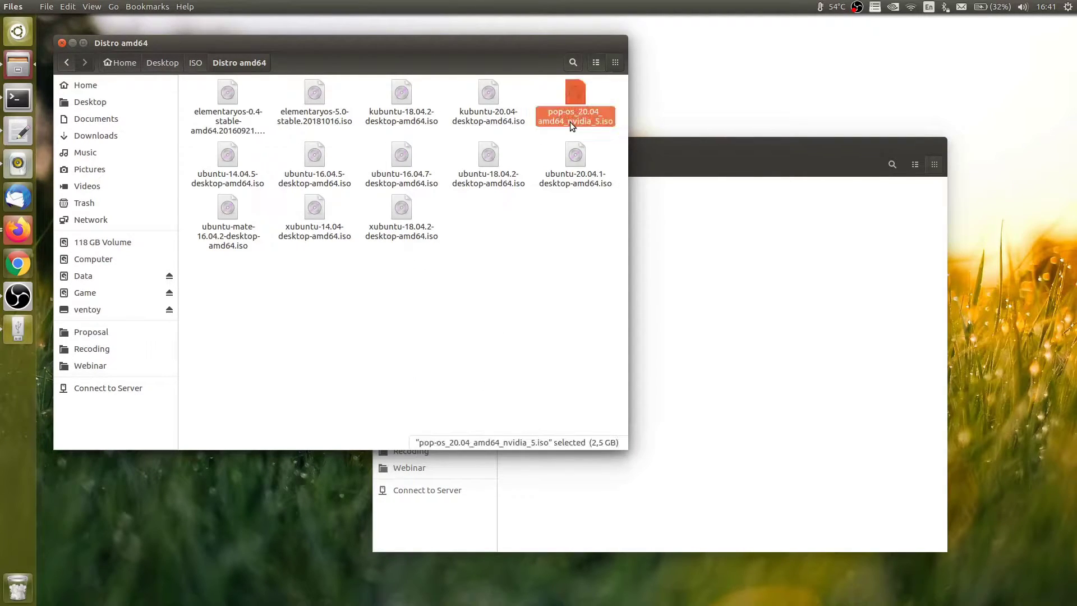
pyautogui.keyDown('ctrl'); pyautogui.click(332, 119); pyautogui.keyUp('ctrl')
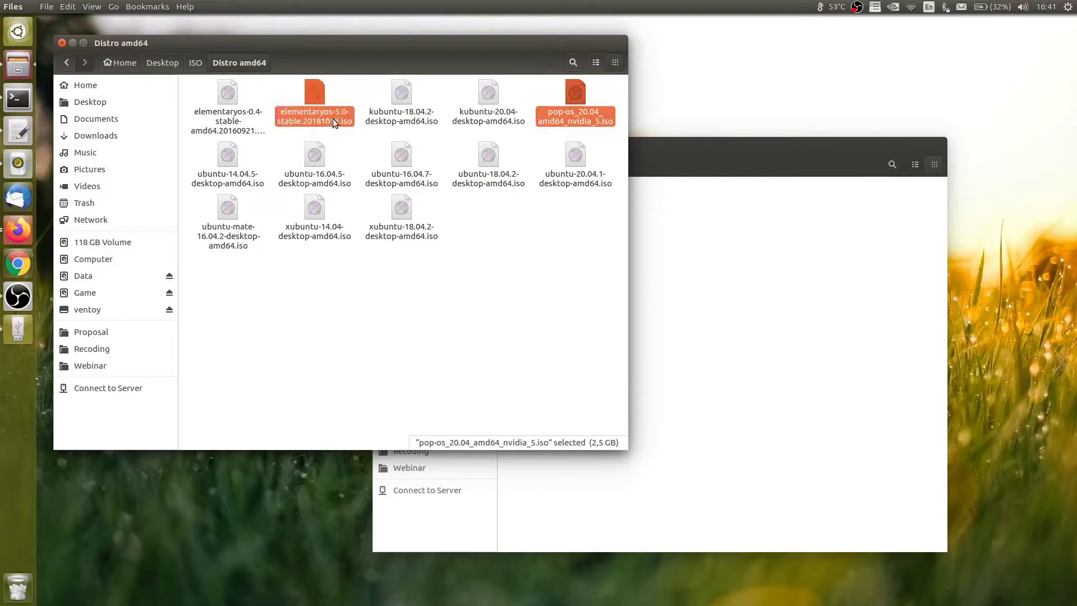
pyautogui.rightClick(332, 119)
pyautogui.click(383, 189)
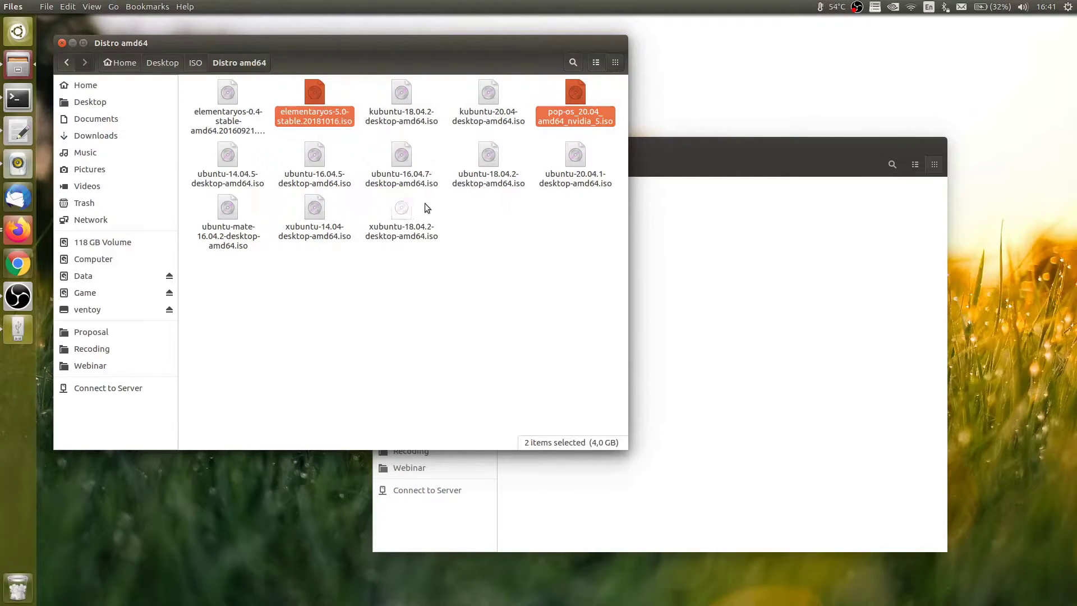
pyautogui.click(704, 243)
pyautogui.rightClick(704, 243)
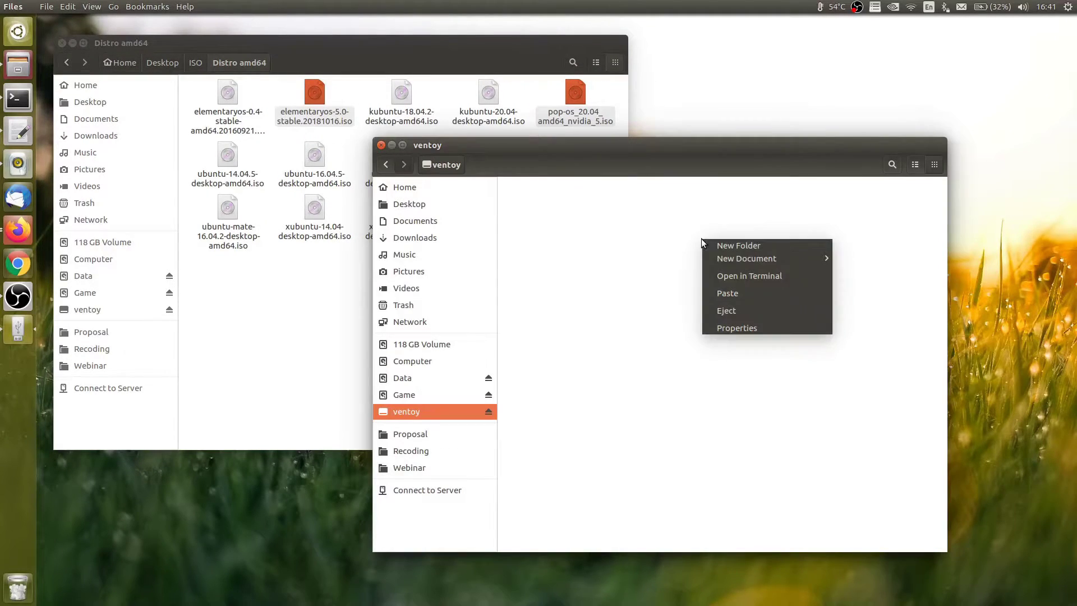
pyautogui.click(742, 292)
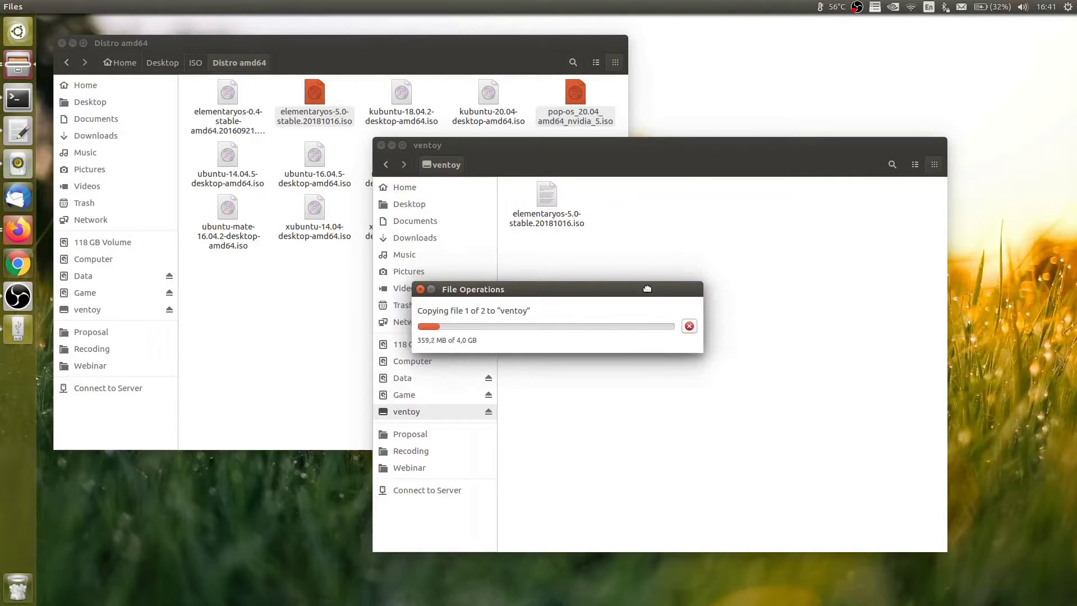
# - Let both ISOs finish copying to the ventoy drive, then clear the selection and switch back to Distro amd64
pyautogui.moveTo(646, 288); pyautogui.dragTo(781, 292)
pyautogui.click(1023, 7)
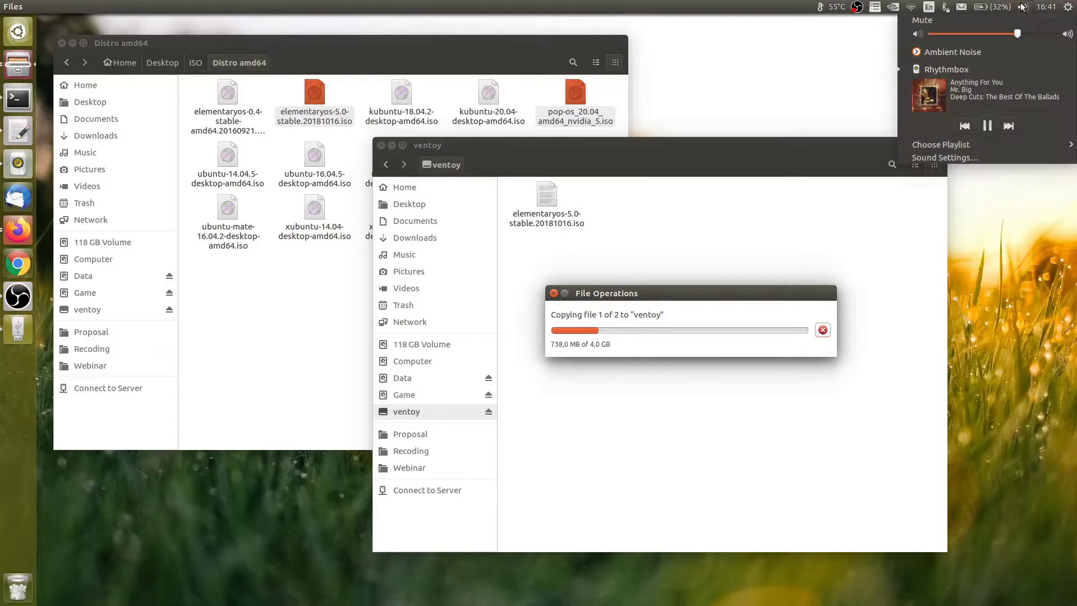
pyautogui.click(1010, 129)
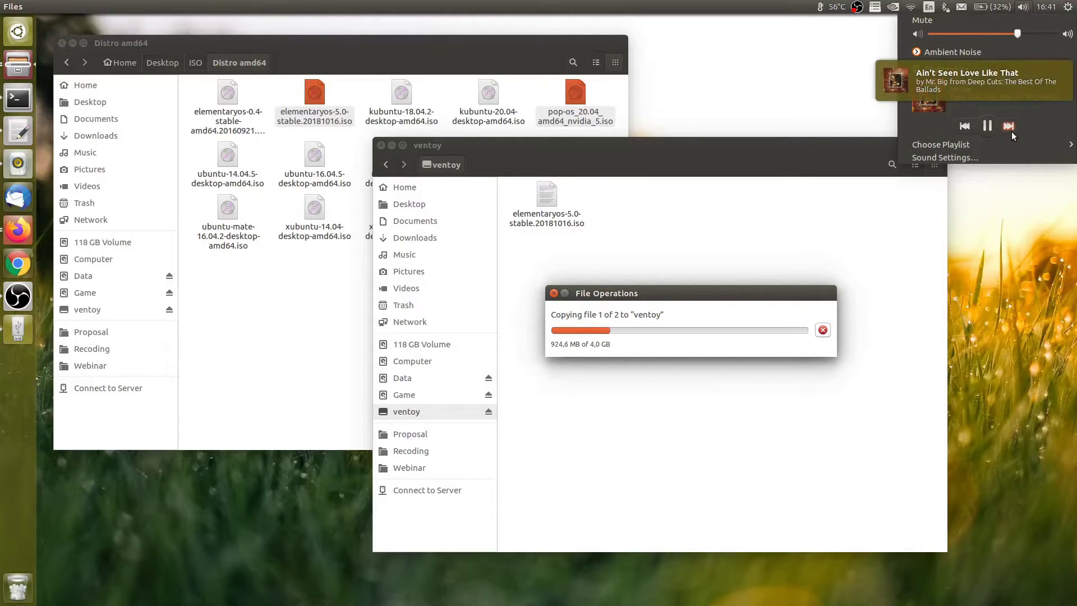
pyautogui.click(998, 182)
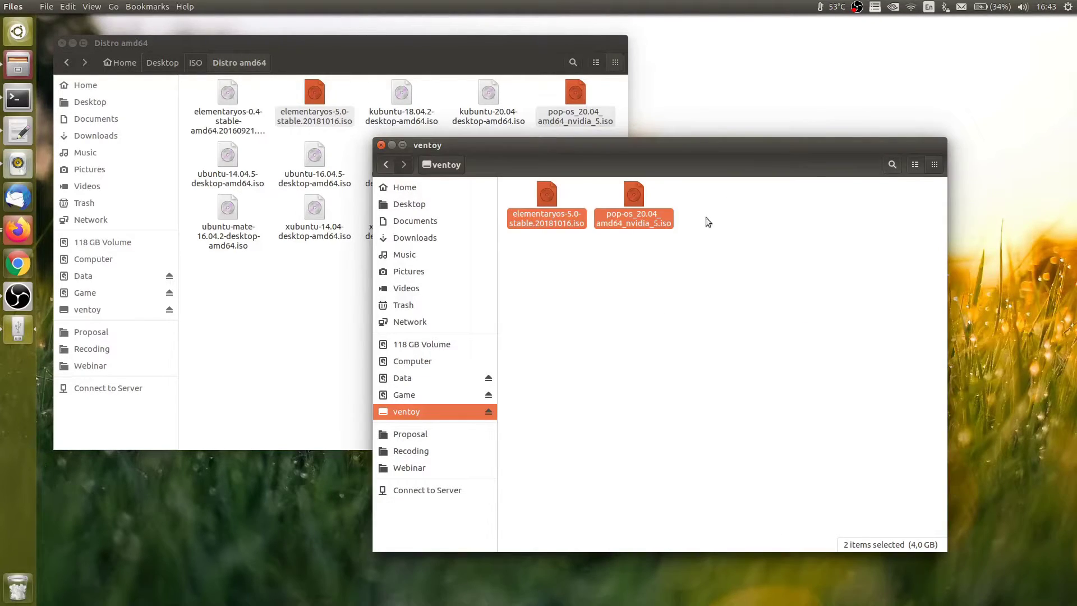
pyautogui.click(669, 255)
pyautogui.click(522, 89)
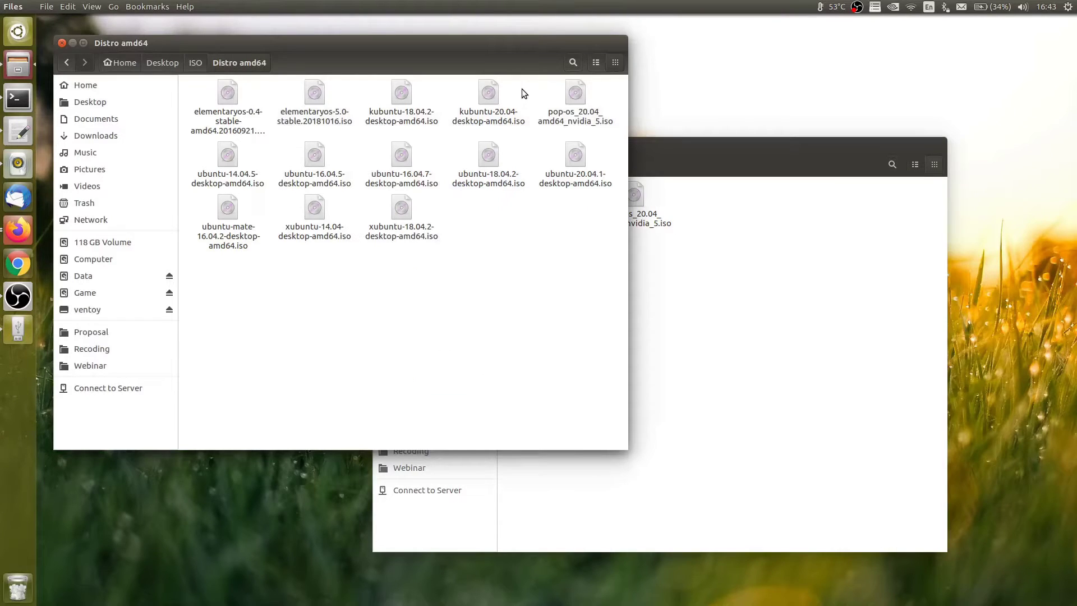
# - Copy Windows_10_1703_SingleLang_English_x64.iso from the Windows folder and paste it onto the ventoy drive
pyautogui.click(66, 64)
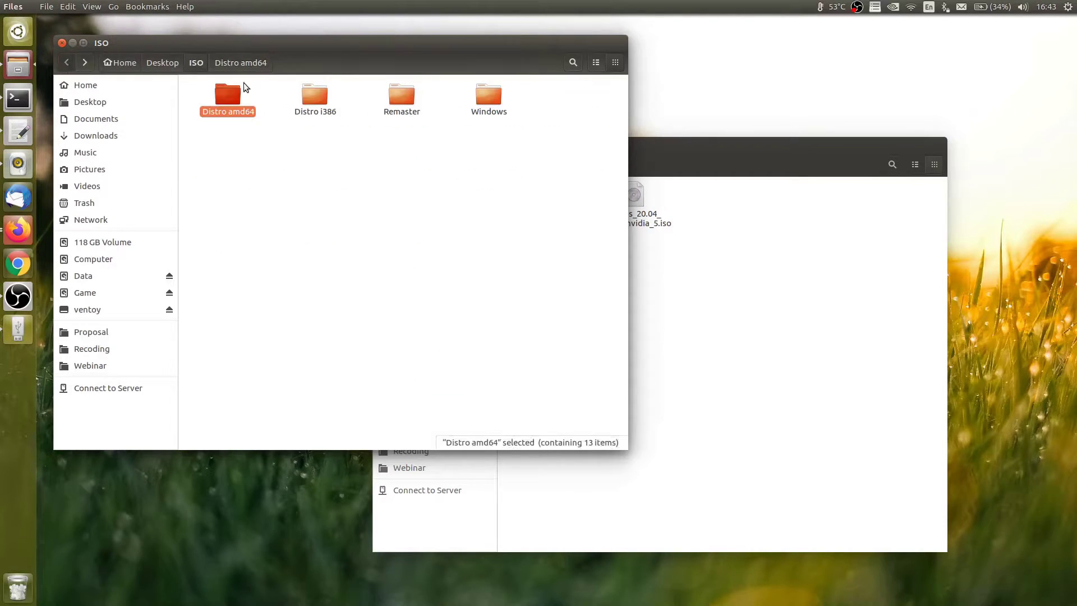
pyautogui.doubleClick(486, 96)
pyautogui.rightClick(405, 120)
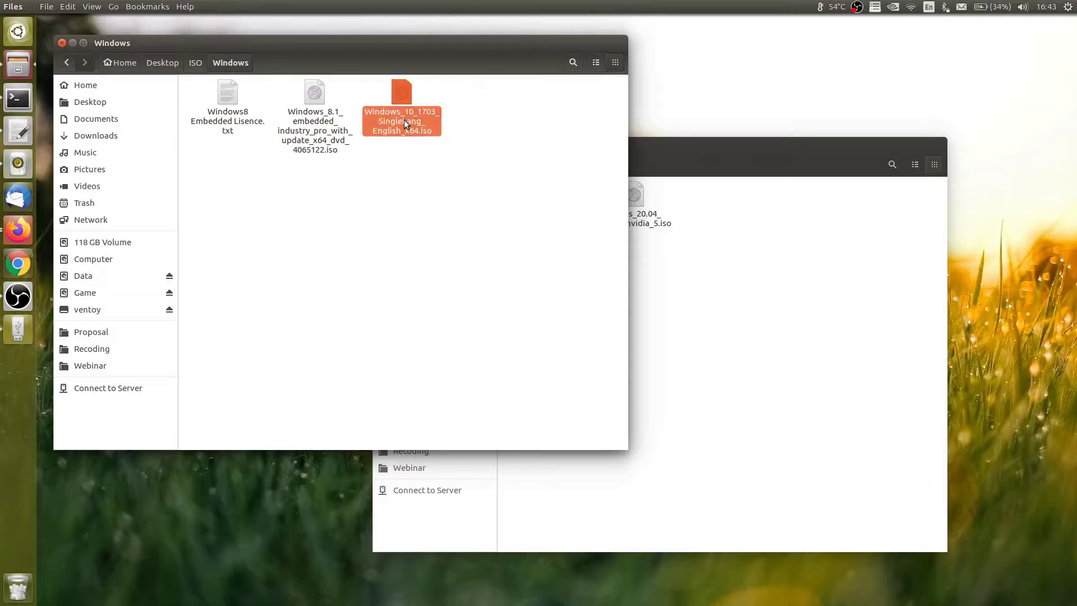
pyautogui.click(436, 175)
pyautogui.click(436, 175)
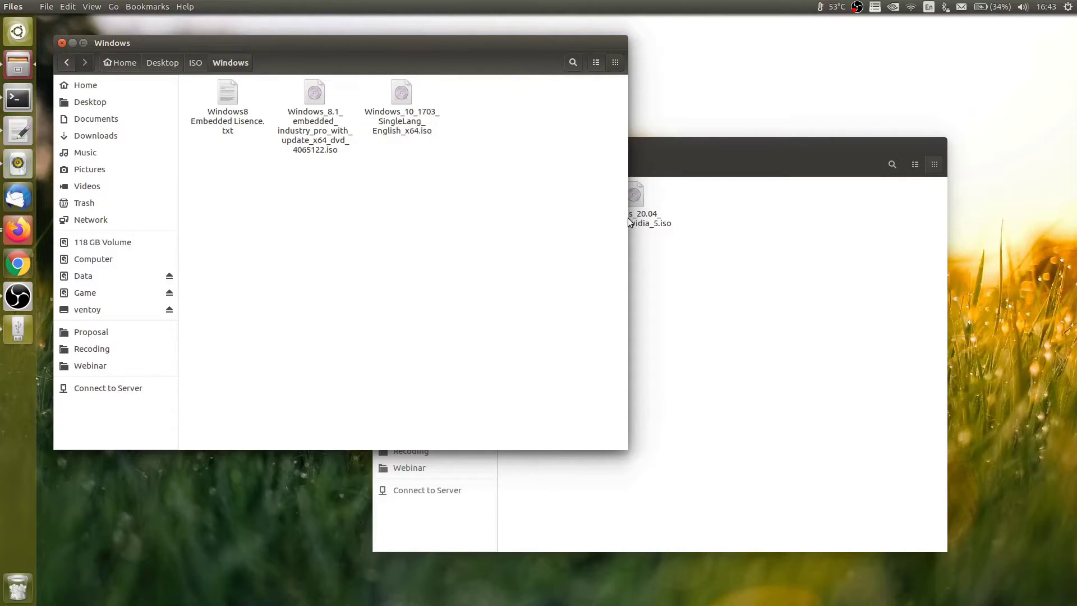
pyautogui.click(764, 229)
pyautogui.rightClick(764, 226)
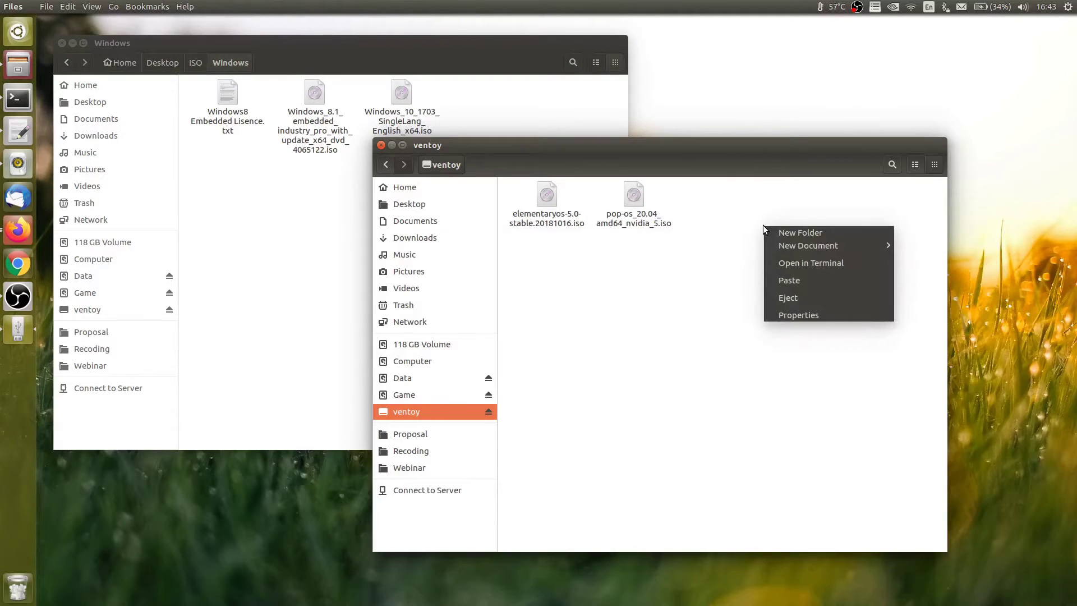
pyautogui.click(808, 284)
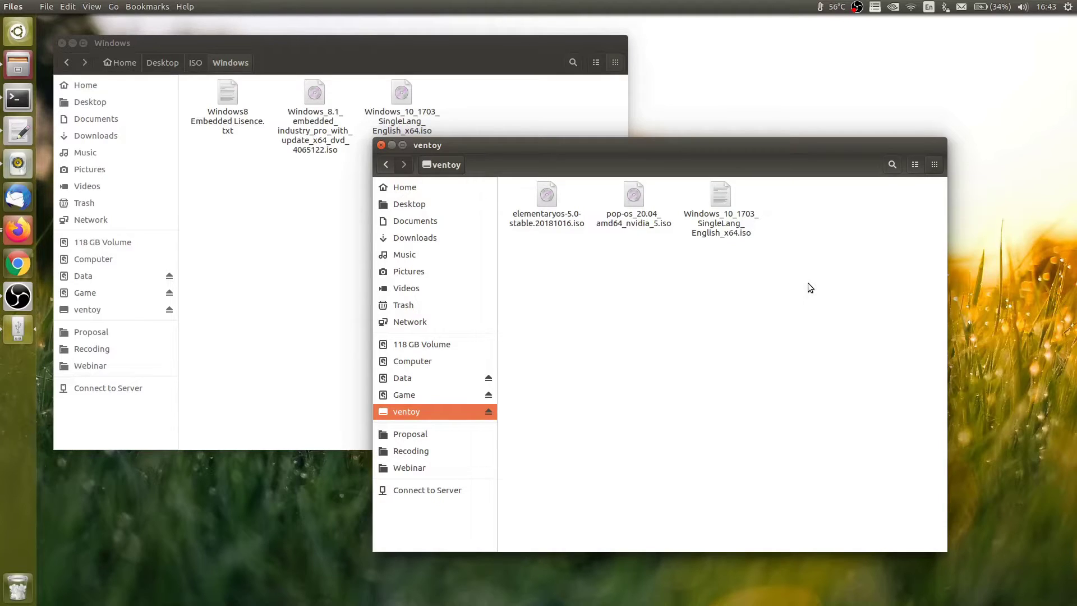
# - Let the Windows 10 ISO copy run while skipping ahead three music tracks
pyautogui.moveTo(595, 287); pyautogui.dragTo(819, 279)
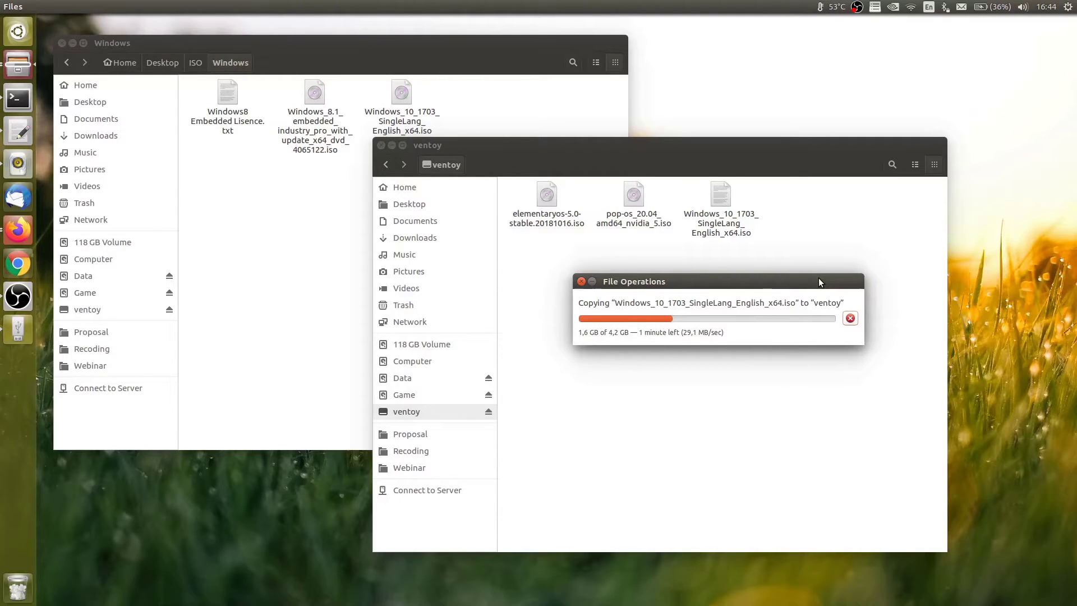
pyautogui.click(1022, 7)
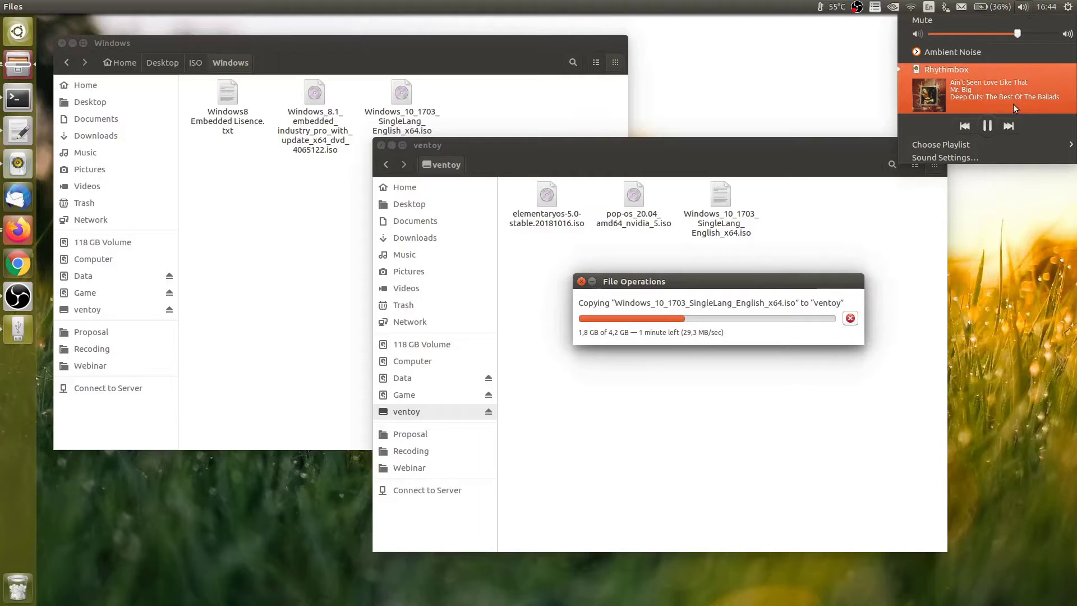
pyautogui.click(1010, 125)
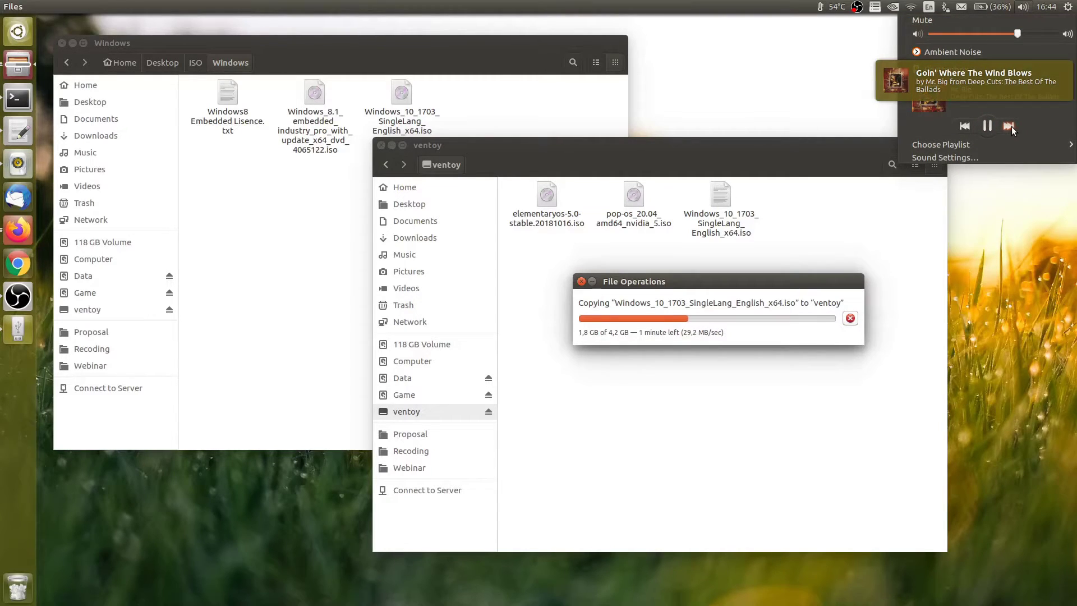
pyautogui.click(1012, 126)
pyautogui.click(1011, 127)
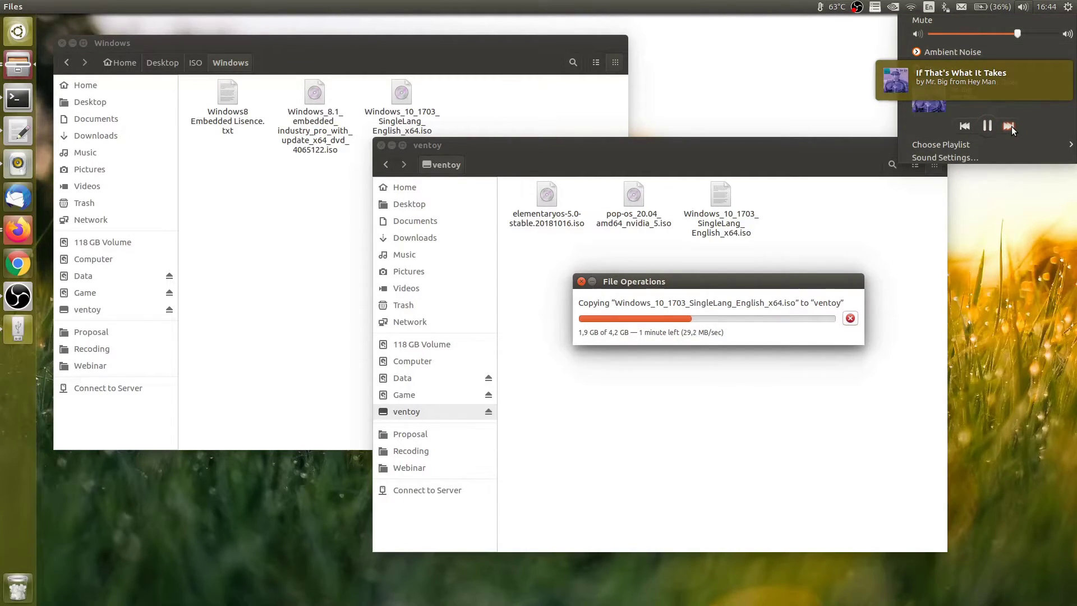
pyautogui.click(999, 197)
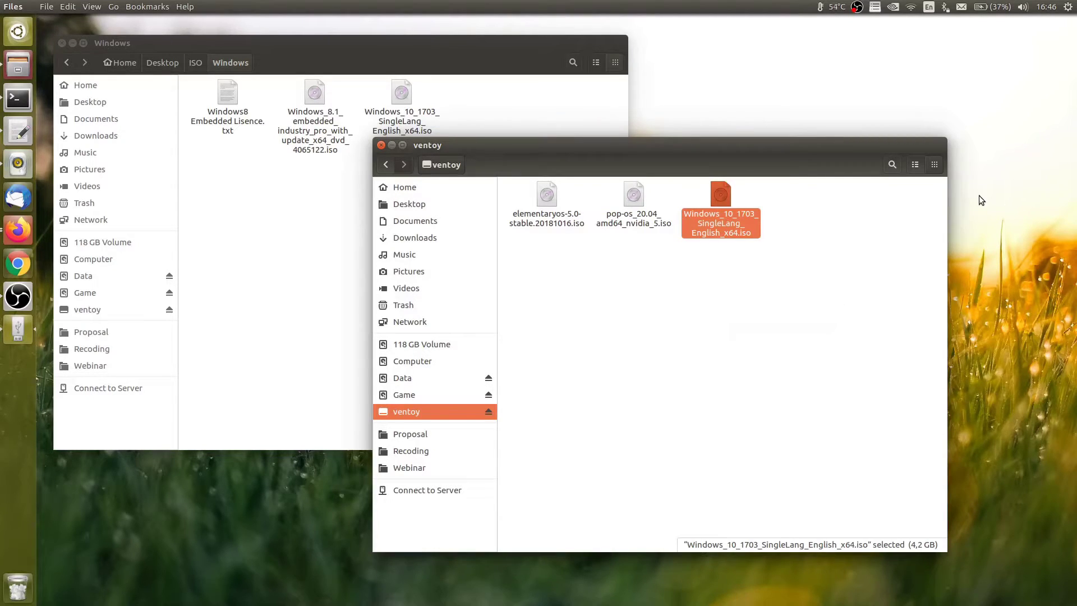
# - Check the three ISOs' total size on ventoy, then close the ventoy and Windows folder windows
pyautogui.moveTo(893, 236); pyautogui.dragTo(561, 251)
pyautogui.click(561, 251)
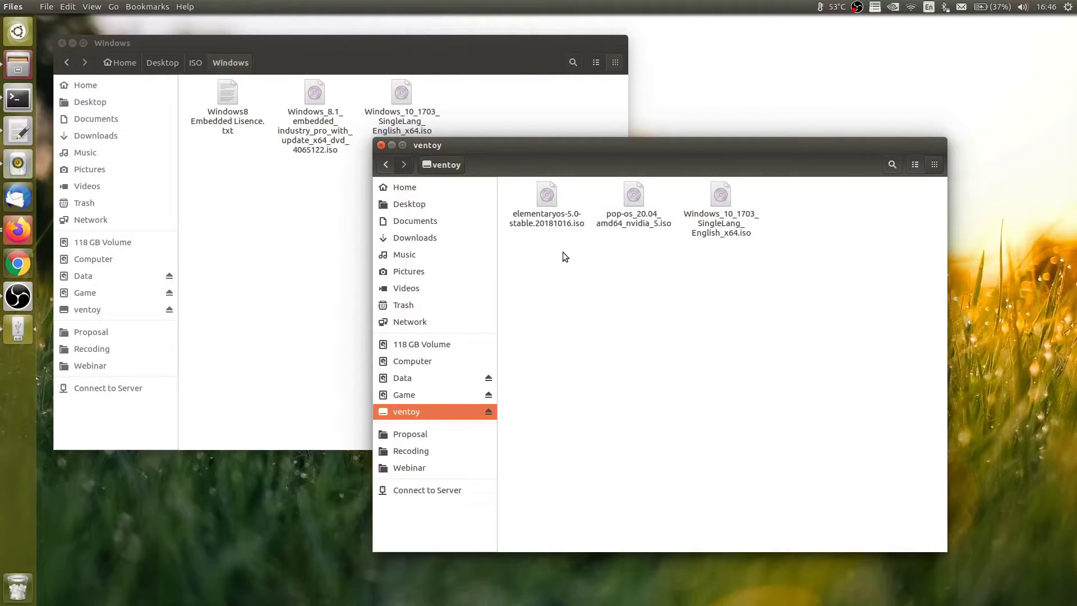
pyautogui.click(392, 145)
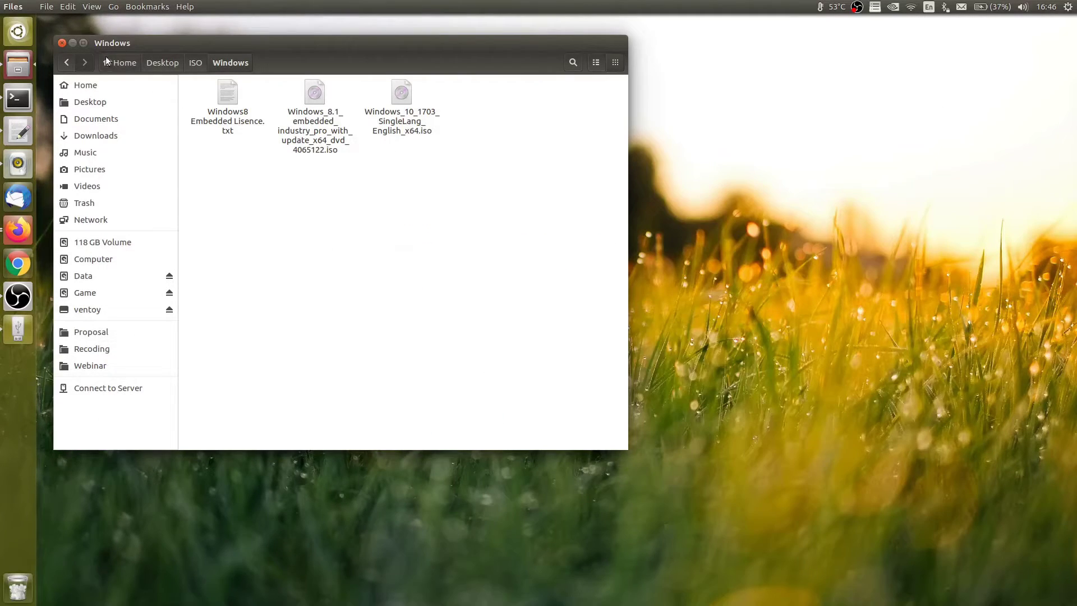
pyautogui.click(62, 44)
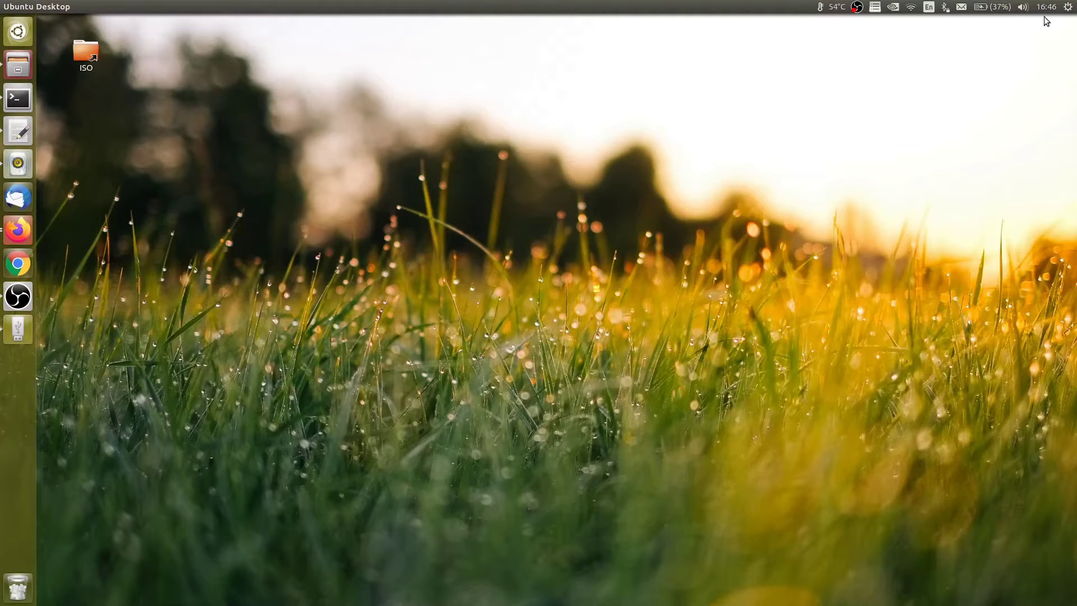
# - Restart the computer from the session menu's Shut Down dialog
pyautogui.click(1067, 7)
pyautogui.click(977, 147)
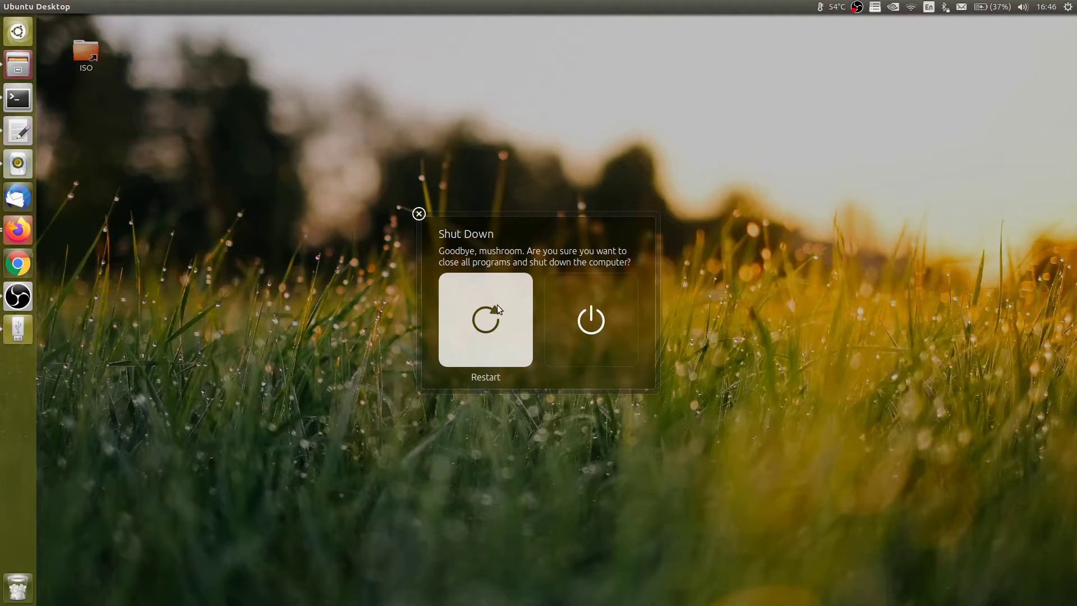
pyautogui.click(500, 308)
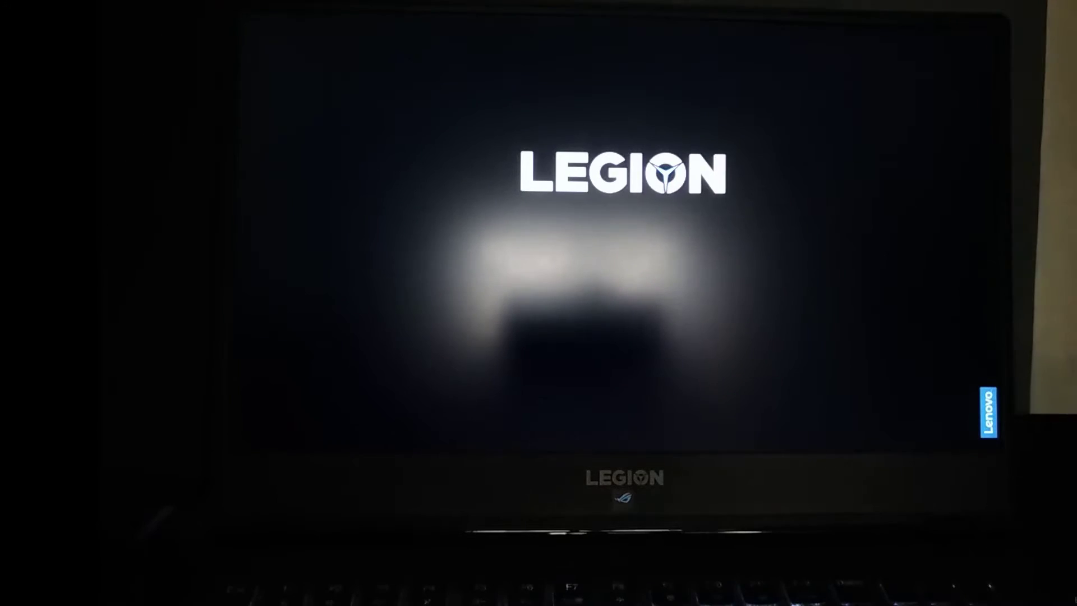
# - Boot the laptop from the Samsung USB flash drive via the F12 boot menu
pyautogui.press('F12')
pyautogui.press('Down')
pyautogui.press('Down')
pyautogui.press('Down')
pyautogui.press('Down')
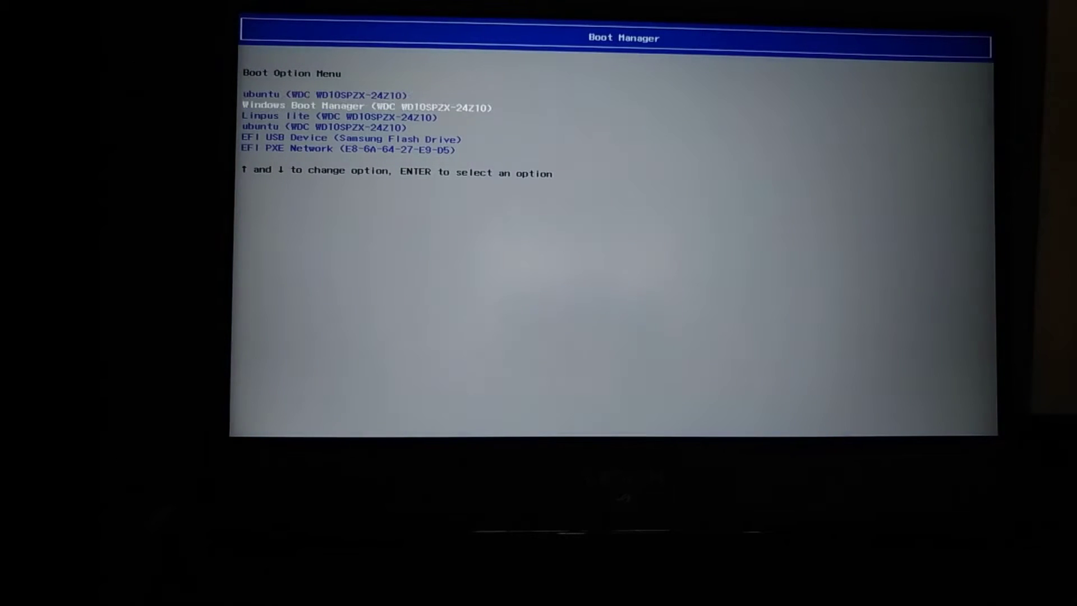
pyautogui.press('Return')
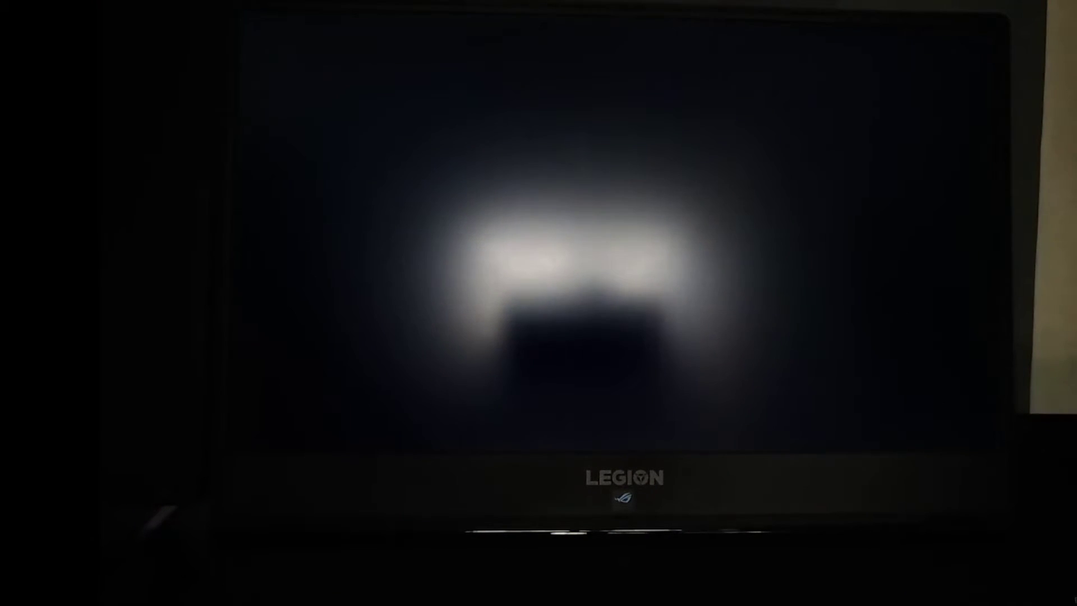
# - Start the pop-os 20.04 ISO from the Ventoy menu
pyautogui.press('Down')
pyautogui.press('Down')
pyautogui.press('Down')
pyautogui.press('Up')
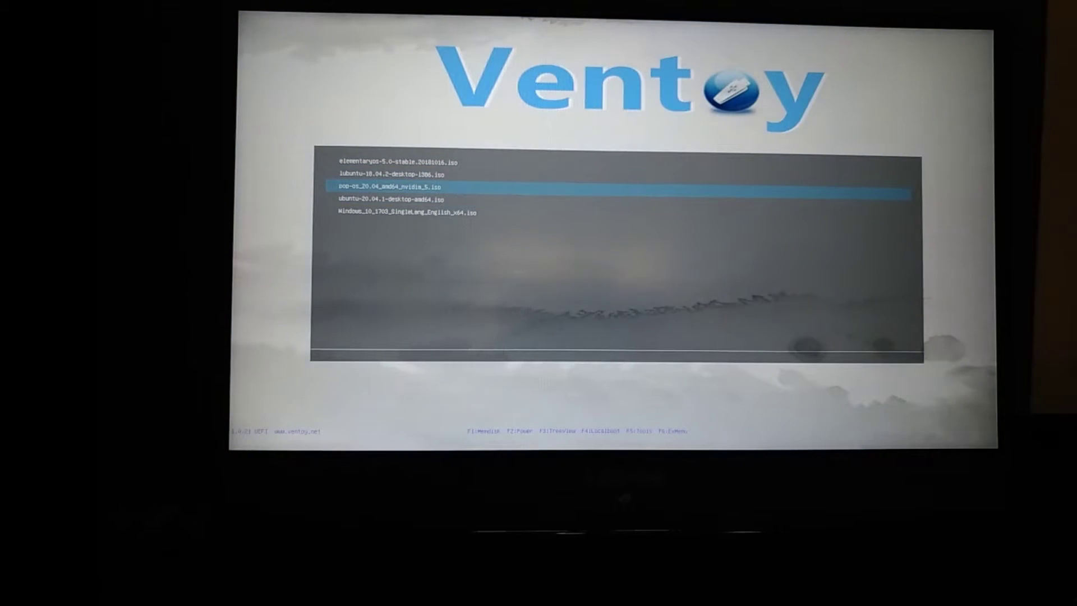
pyautogui.press('Return')
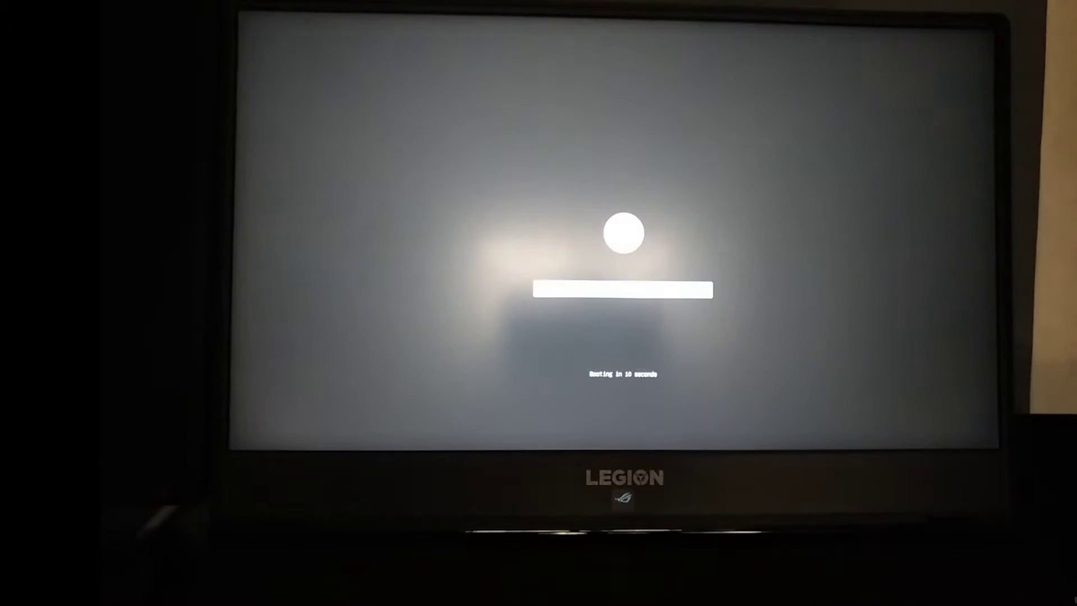